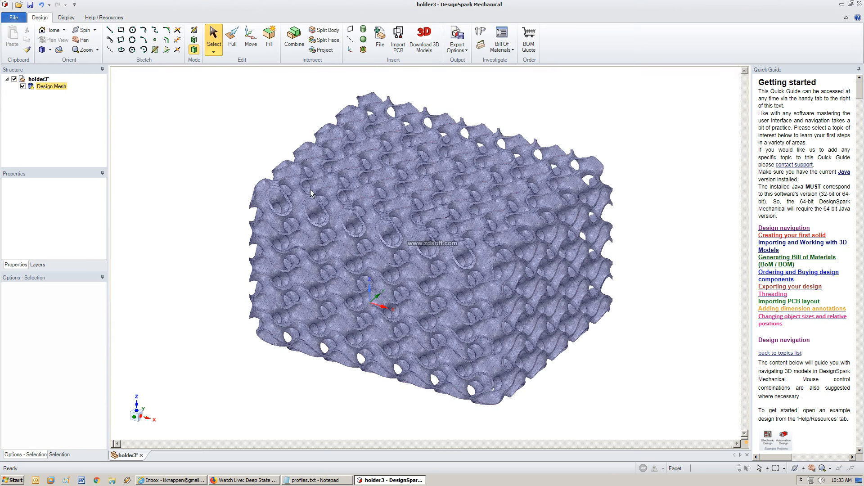
# Try to convert the holder3 mesh to a solid, and read the resulting entry in the status log.
pyautogui.rightClick(397, 229)
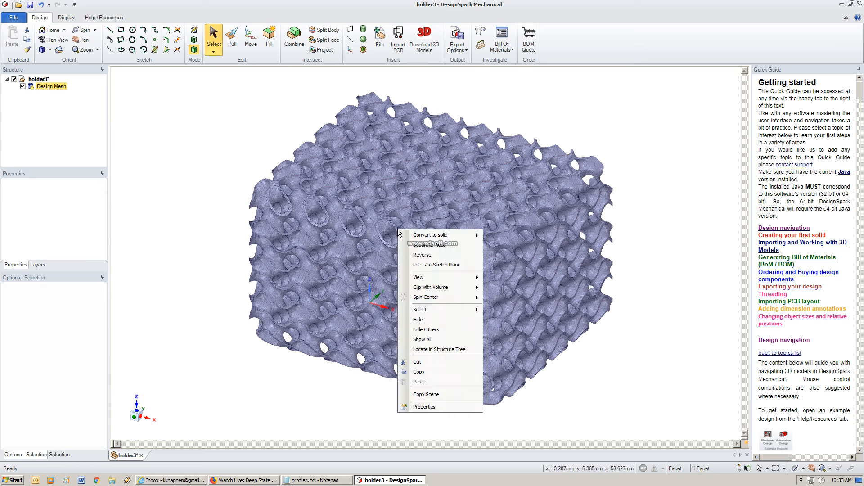
pyautogui.moveTo(471, 234)
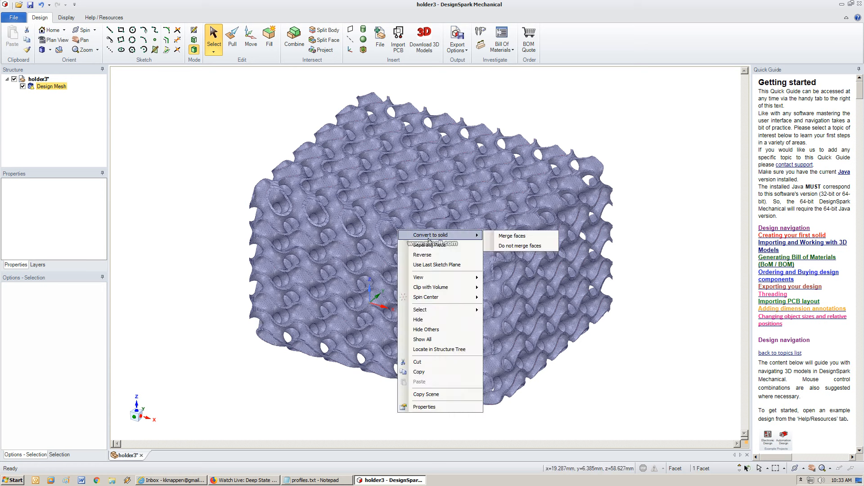
pyautogui.click(518, 241)
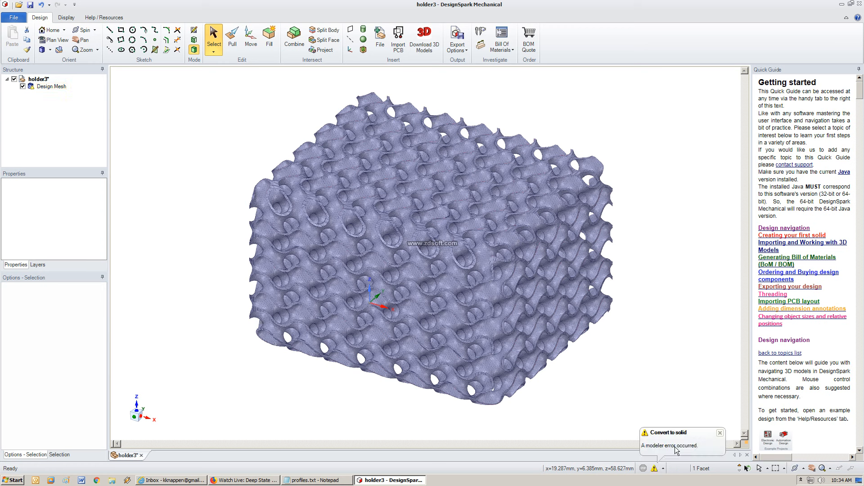
pyautogui.click(664, 469)
pyautogui.click(705, 377)
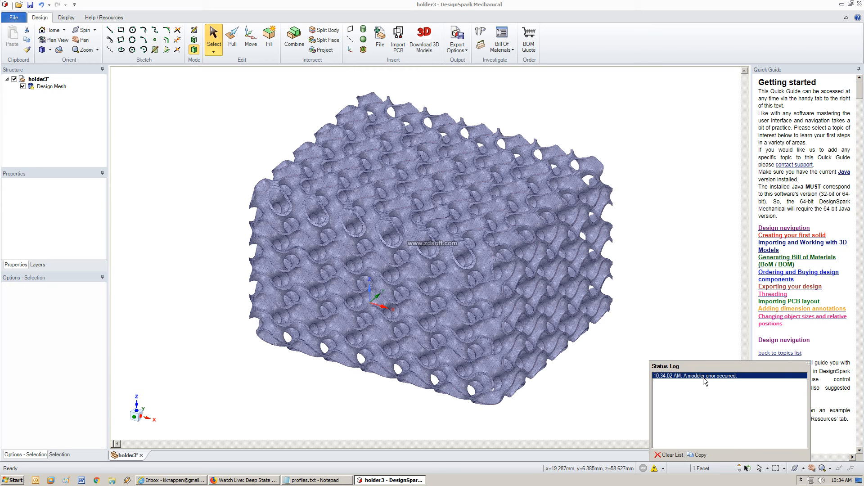
pyautogui.click(703, 335)
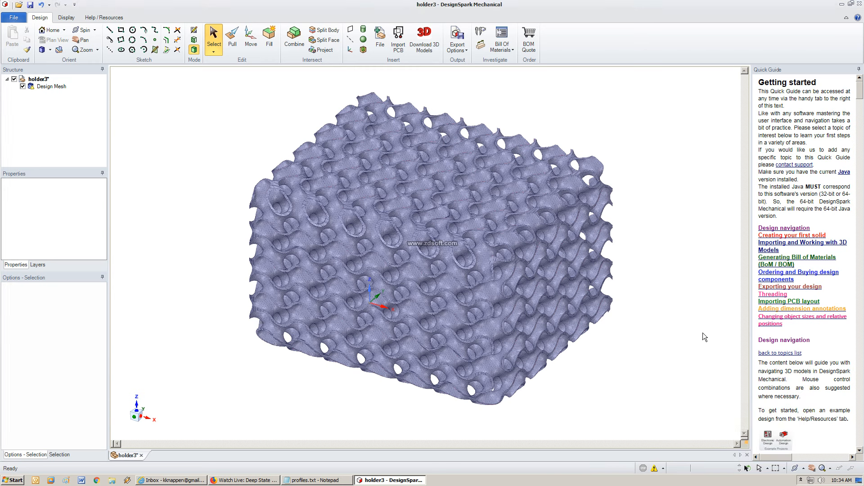
# Try to convert the mesh to a solid with the Do not merge faces option, and clear the selection.
pyautogui.rightClick(418, 227)
pyautogui.moveTo(473, 235)
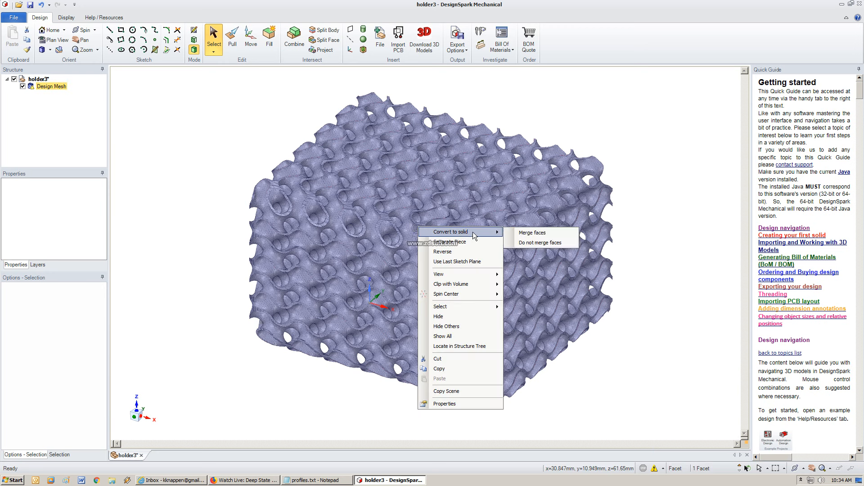
pyautogui.click(529, 244)
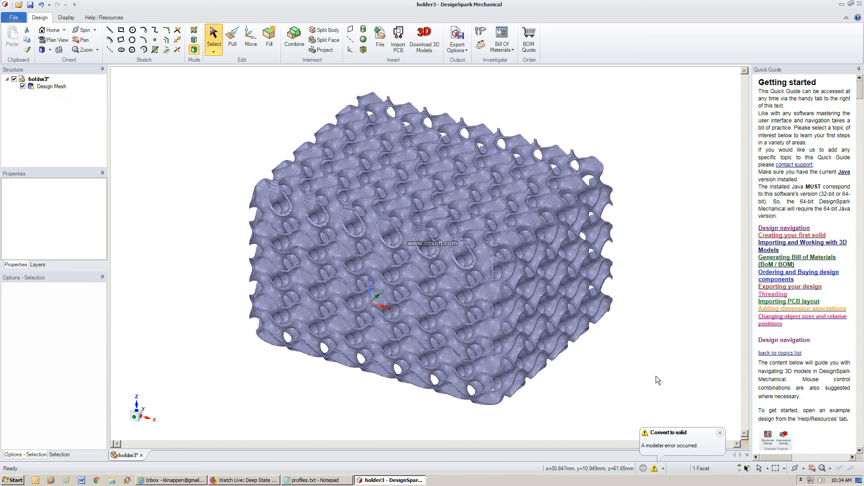
pyautogui.click(418, 211)
pyautogui.click(435, 244)
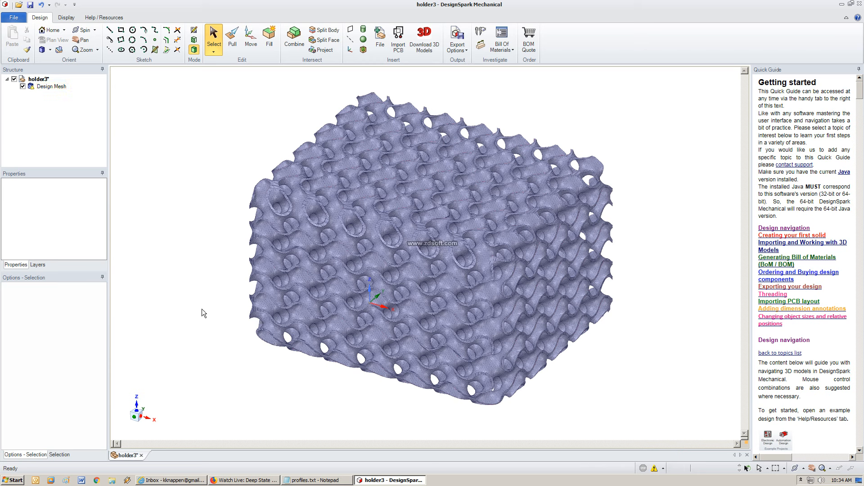
# Select the entire mesh and try to convert it to a solid with the Merge faces option.
pyautogui.hotkey('ctrl', 'a')
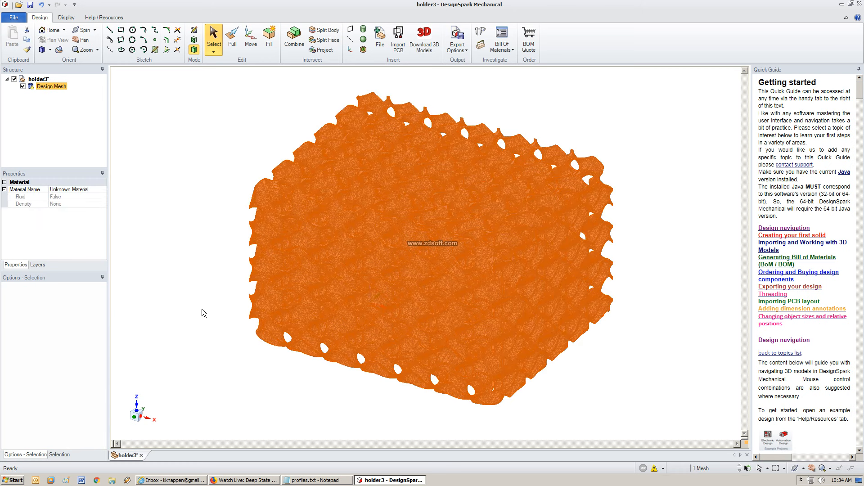
pyautogui.click(326, 263)
pyautogui.rightClick(409, 226)
pyautogui.moveTo(454, 232)
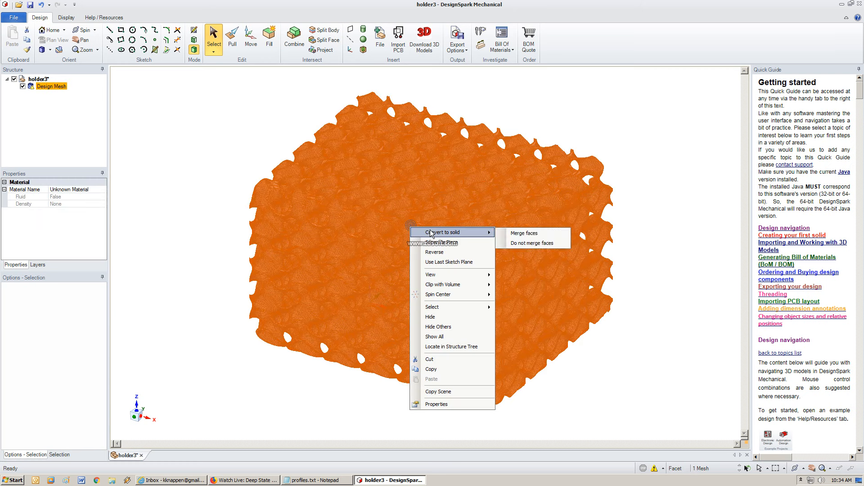
pyautogui.click(514, 235)
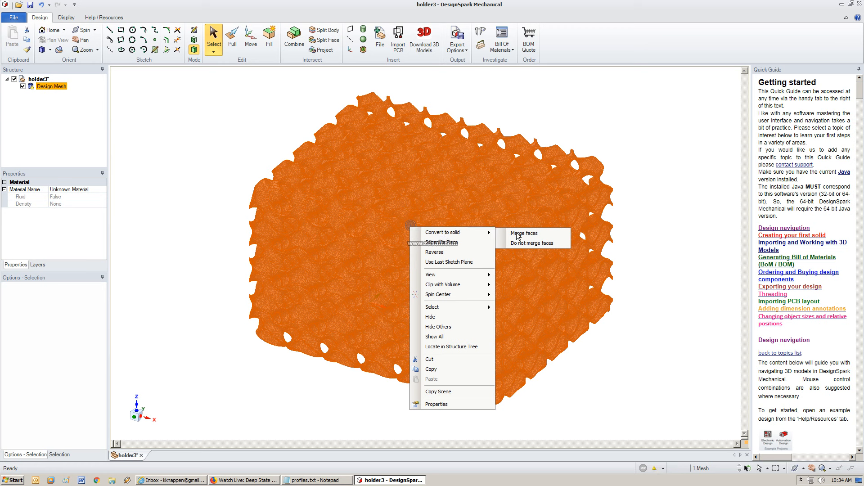
# Try to convert the fully selected mesh to a solid without merging faces, and deselect it.
pyautogui.rightClick(468, 232)
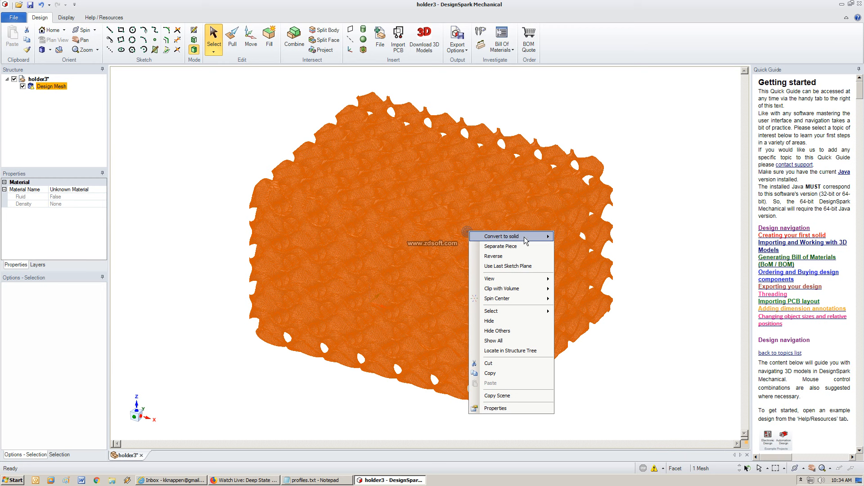
pyautogui.moveTo(526, 241)
pyautogui.click(585, 248)
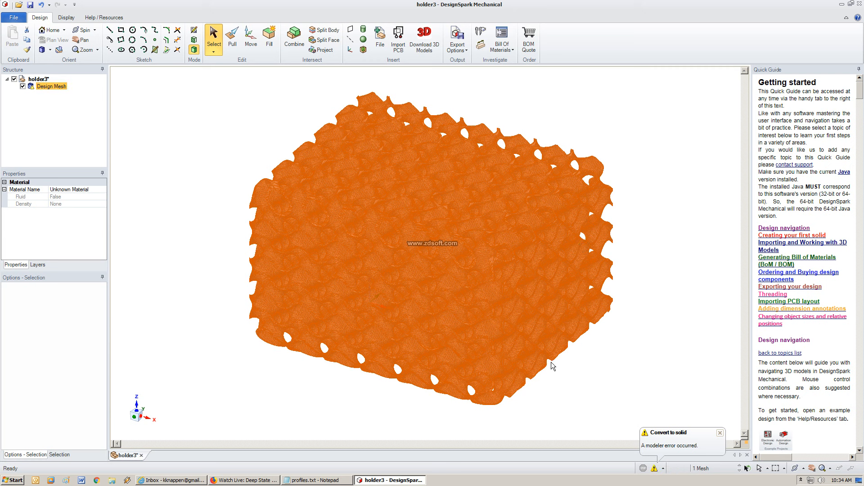
pyautogui.click(591, 371)
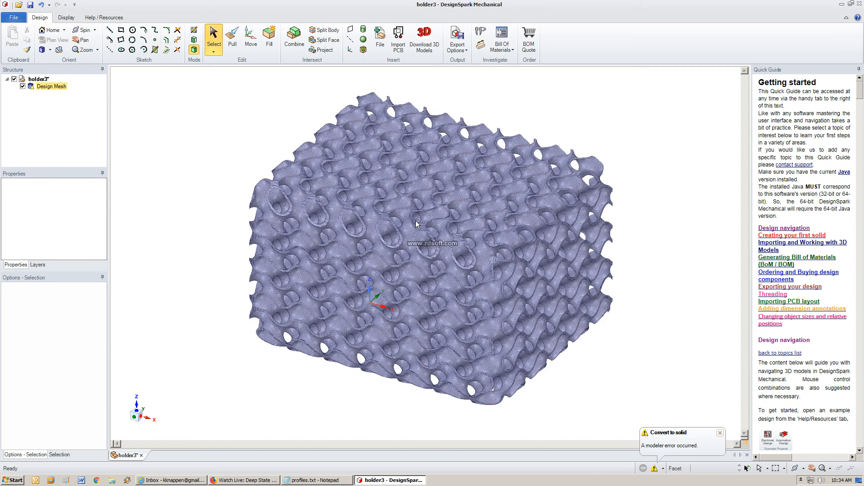
# Examine the mesh facets around the oval openings and select the elongated triangular facet on the ridge between them.
pyautogui.scroll(3, 416, 221)
pyautogui.scroll(2, 415, 221)
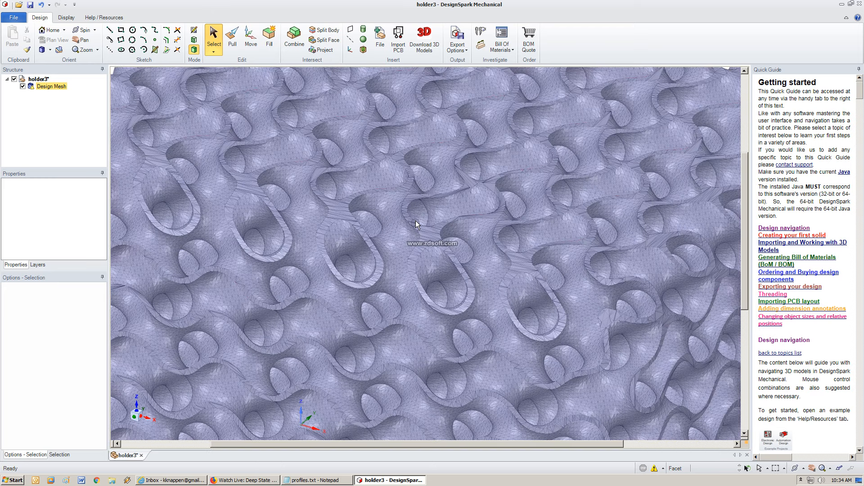
pyautogui.scroll(2, 415, 221)
pyautogui.scroll(2, 415, 221)
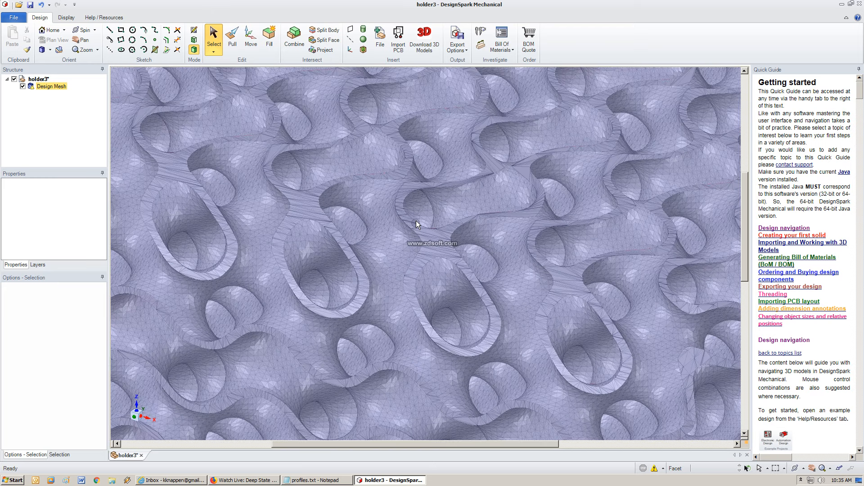
pyautogui.scroll(2, 415, 220)
pyautogui.scroll(2, 416, 221)
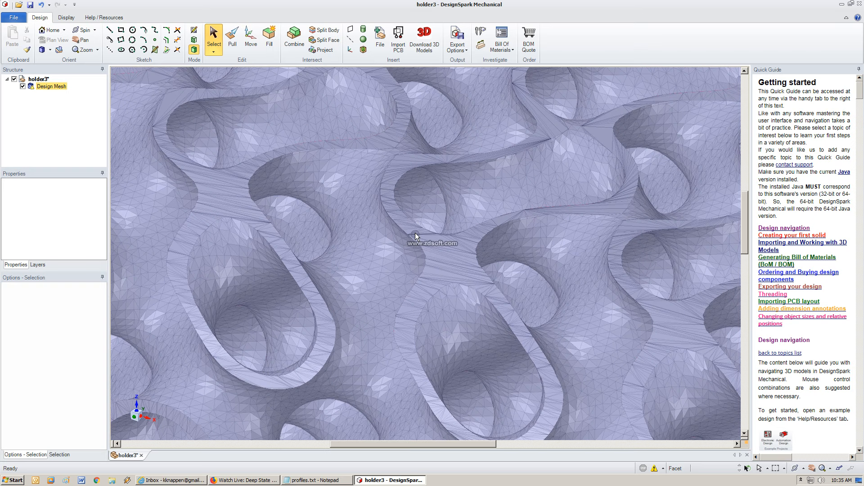
pyautogui.click(410, 228)
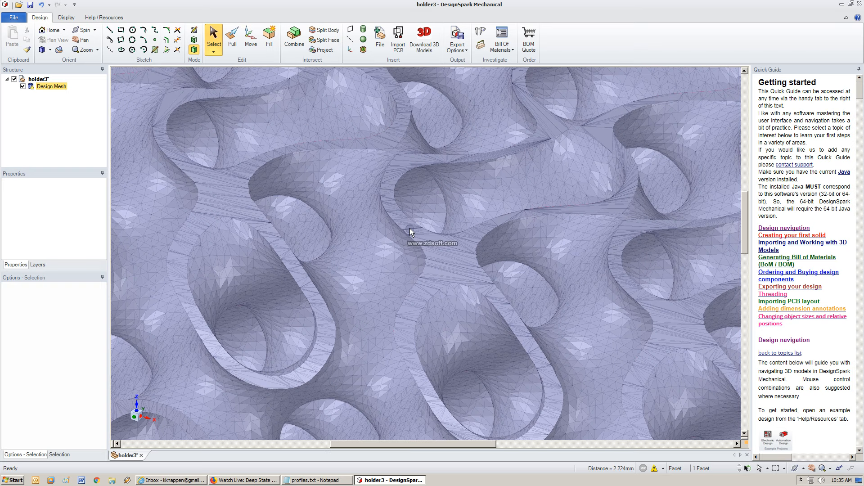
pyautogui.click(444, 243)
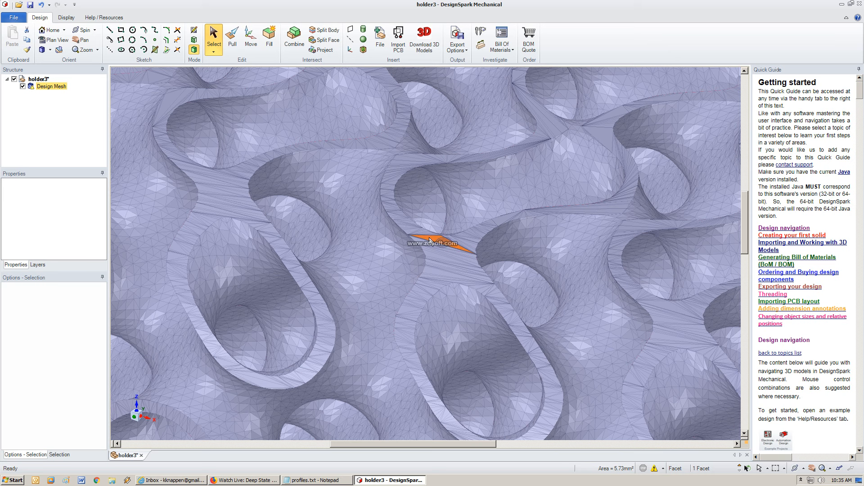
pyautogui.scroll(3, 429, 237)
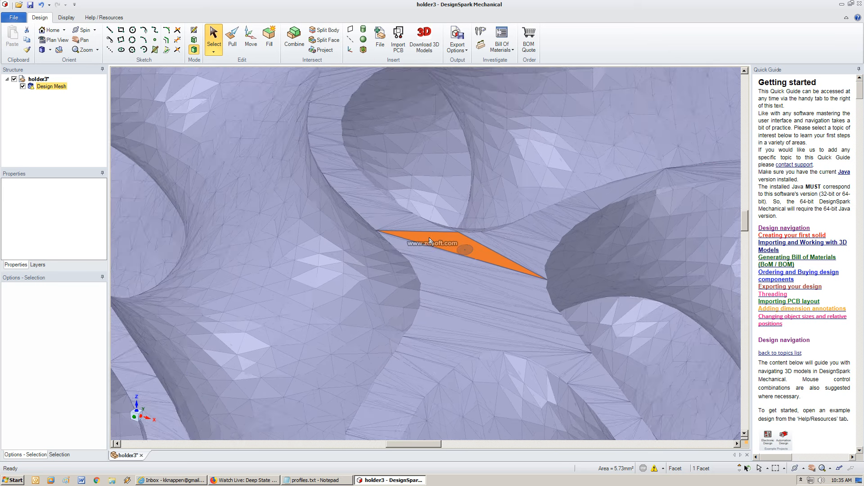
# Select the long upper edge of the elongated facet and examine closely how it joins the neighbouring facet.
pyautogui.scroll(2, 429, 237)
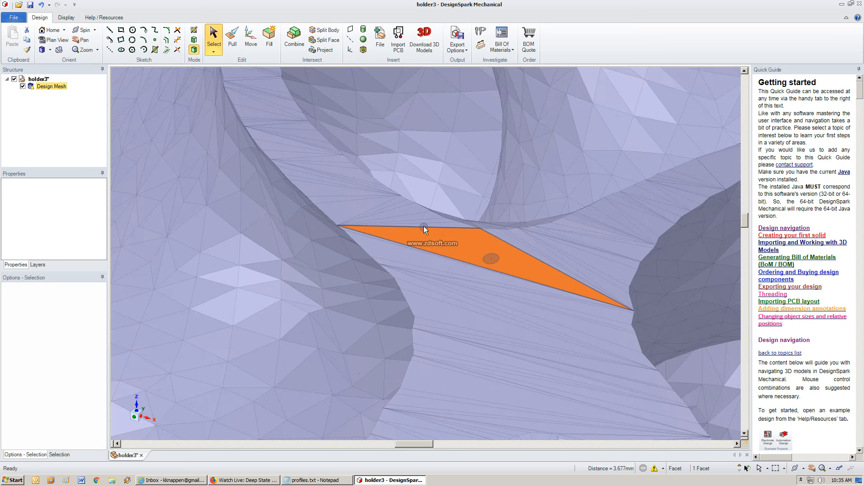
pyautogui.press('Delete')
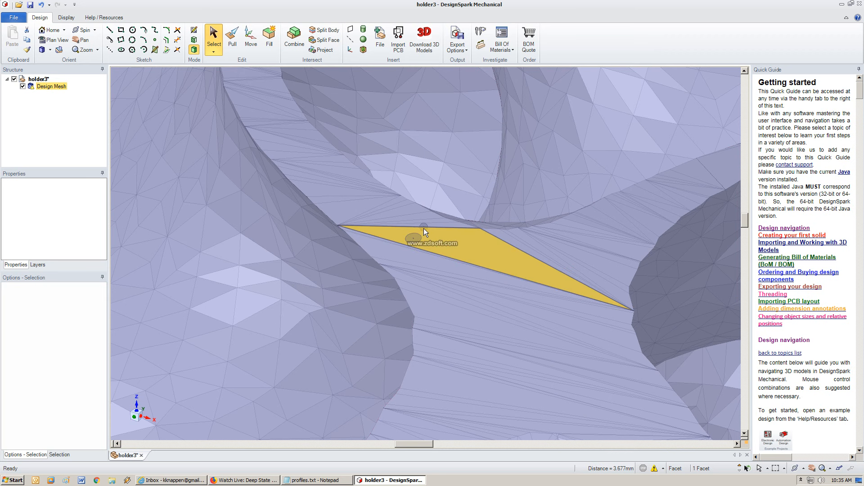
pyautogui.scroll(-2, 437, 225)
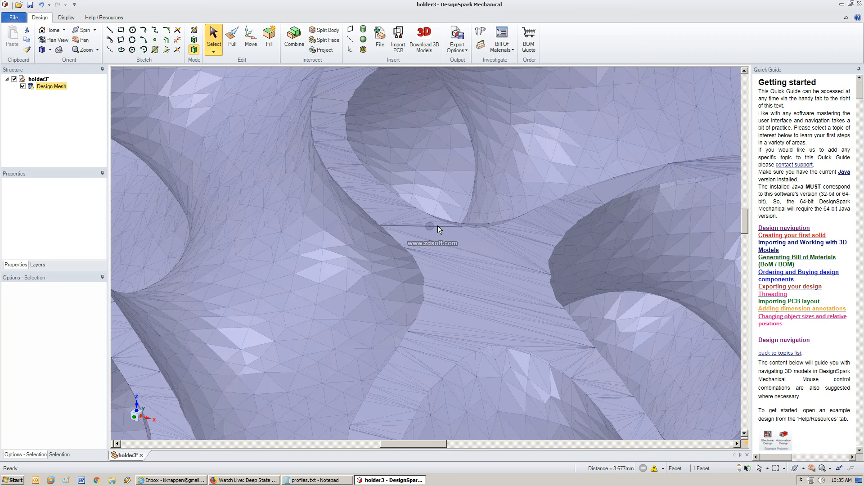
pyautogui.scroll(2, 437, 226)
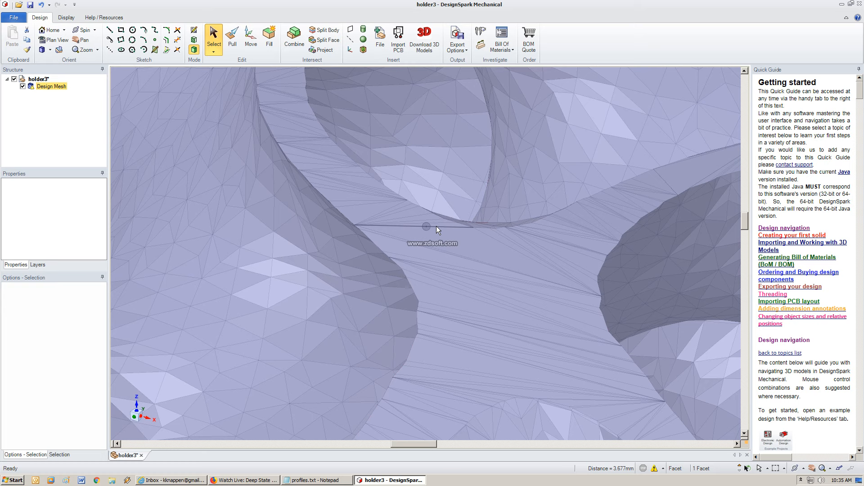
pyautogui.scroll(2, 436, 226)
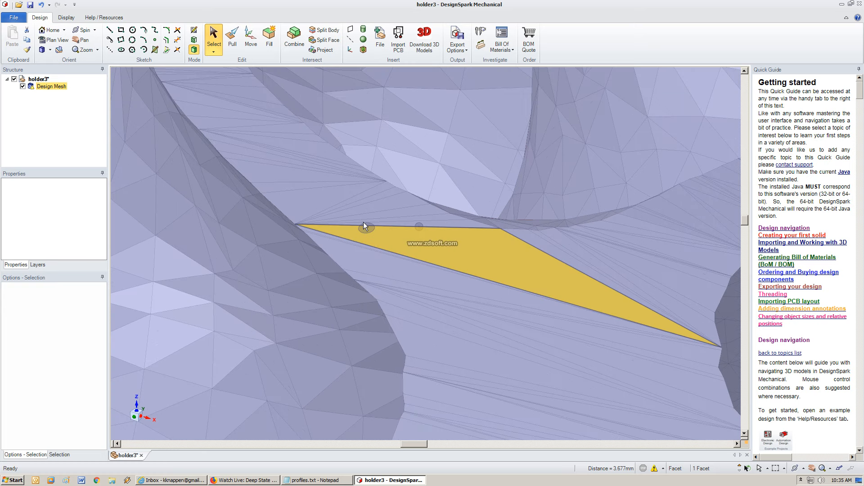
pyautogui.scroll(2, 363, 222)
pyautogui.scroll(2, 495, 228)
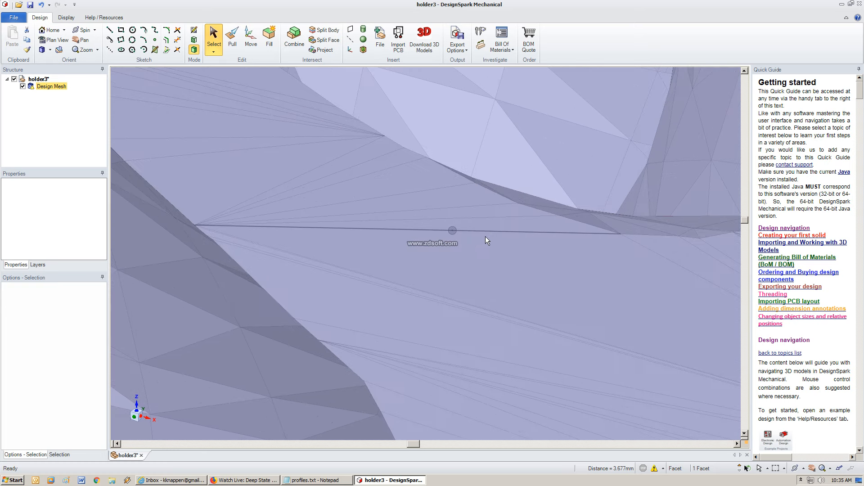
pyautogui.scroll(2, 440, 230)
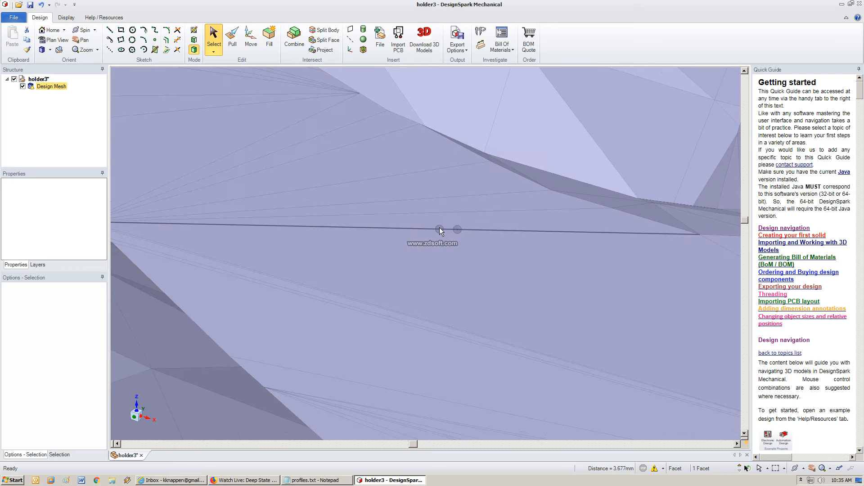
pyautogui.scroll(4, 440, 228)
pyautogui.scroll(3, 441, 232)
pyautogui.scroll(4, 441, 233)
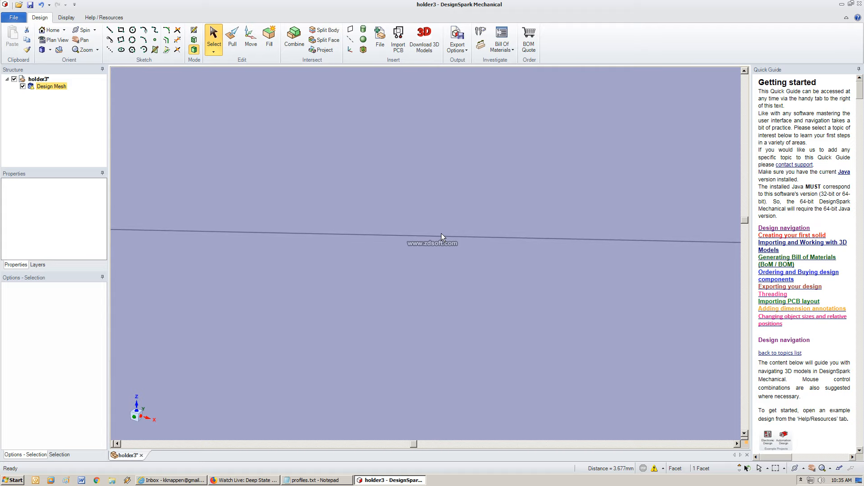
pyautogui.scroll(4, 441, 233)
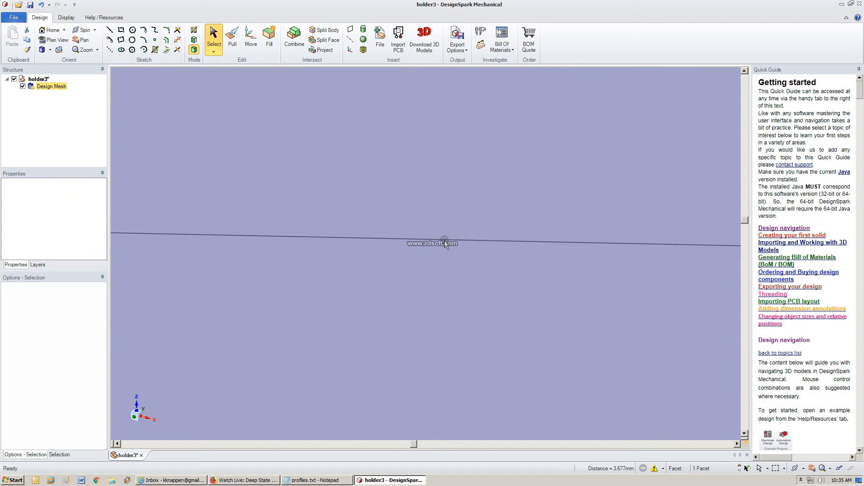
pyautogui.click(473, 241)
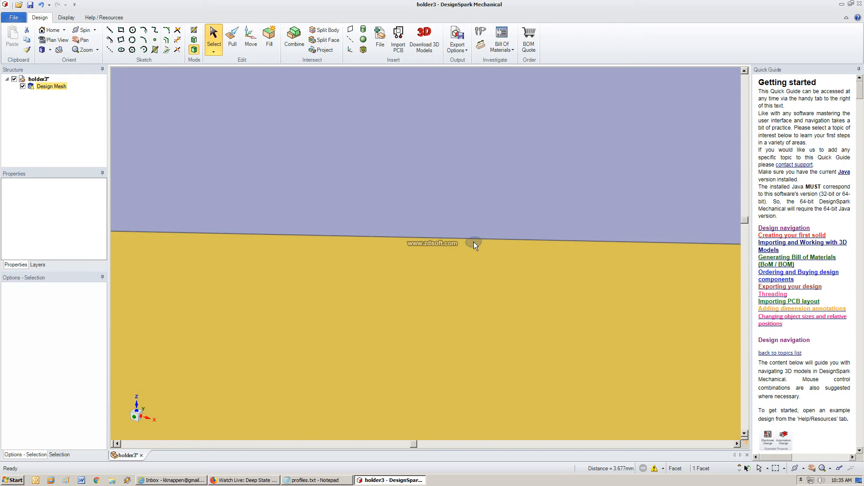
pyautogui.click(474, 241)
pyautogui.scroll(4, 474, 238)
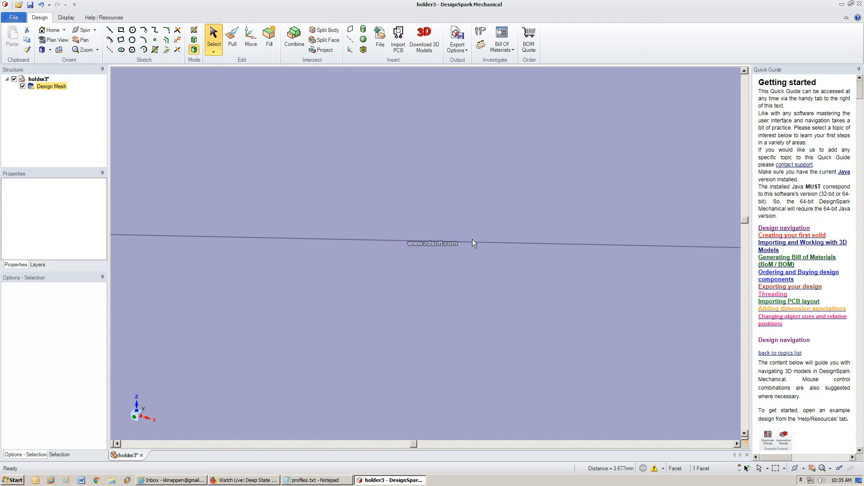
# Inspect the thin facets bordering the elongated one, and select the neighbouring edge just above its long upper edge.
pyautogui.scroll(-4, 471, 239)
pyautogui.scroll(-6, 472, 239)
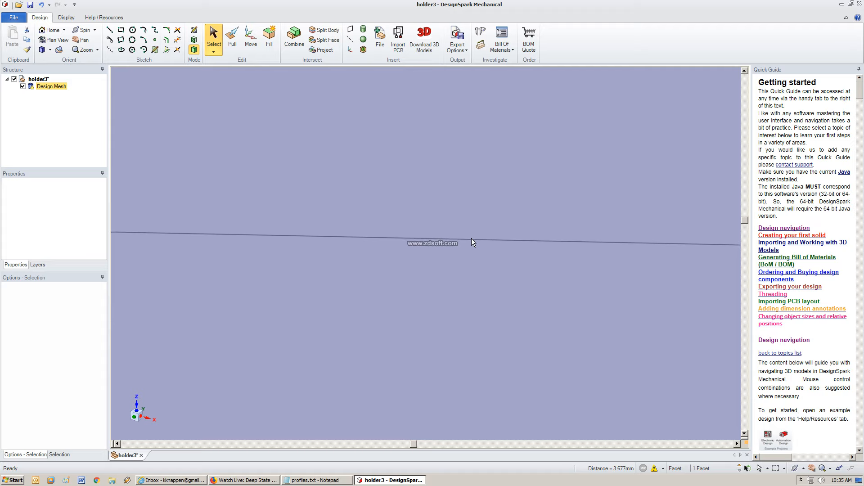
pyautogui.scroll(-8, 470, 237)
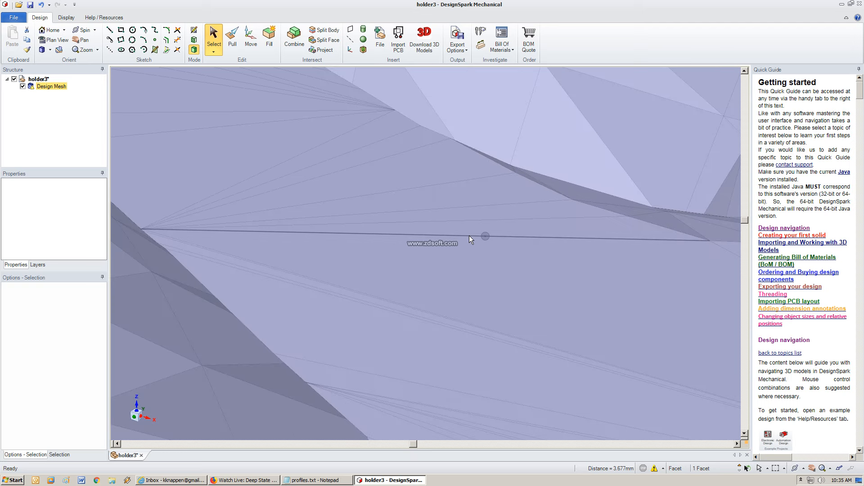
pyautogui.scroll(-3, 469, 238)
pyautogui.scroll(-2, 477, 236)
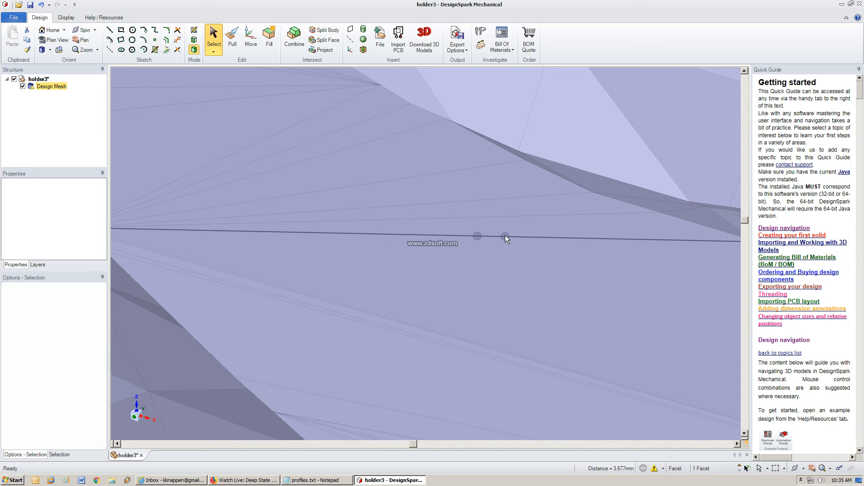
pyautogui.scroll(2, 498, 243)
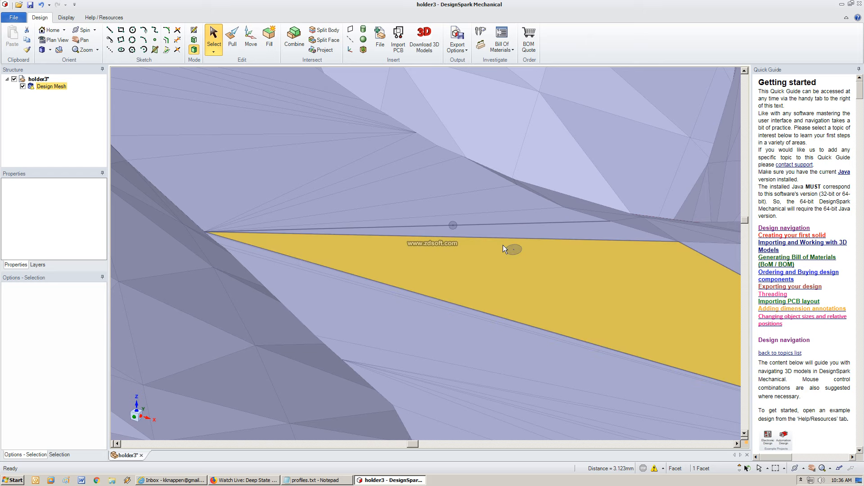
# Examine the thin tapering facet above the elongated ridge facet, checking closely how its long upper and lower edges meet the neighbouring facets.
pyautogui.scroll(1, 493, 226)
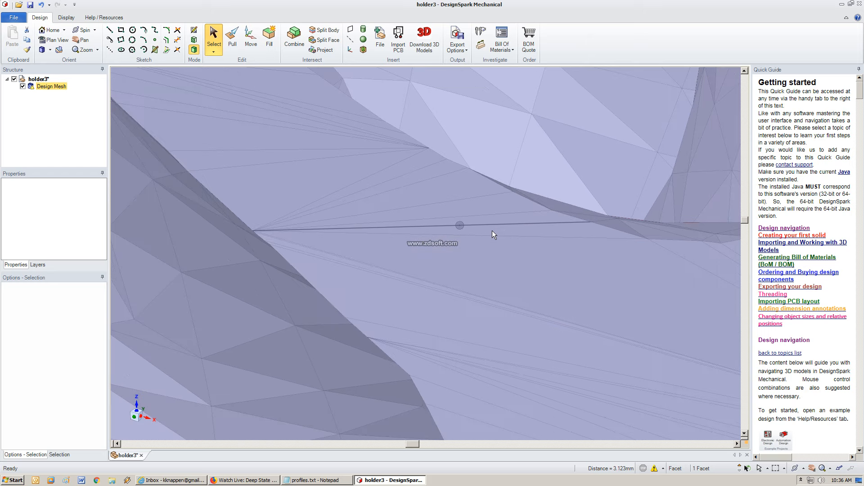
pyautogui.scroll(-3, 489, 225)
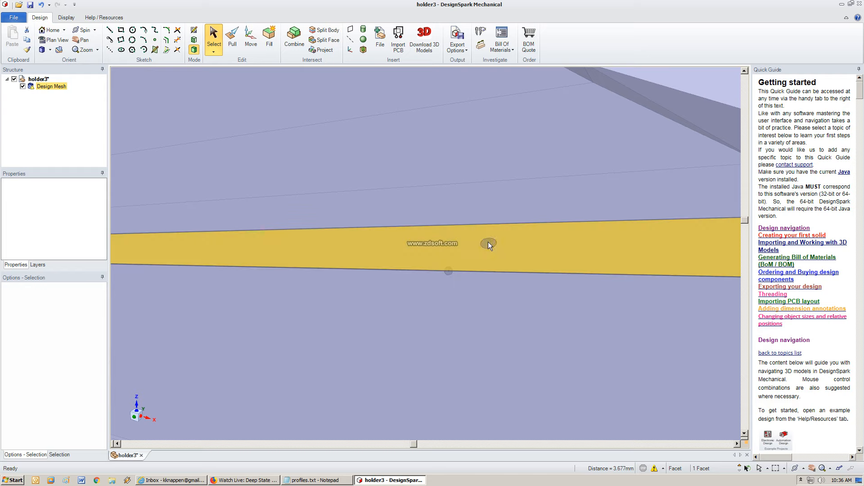
pyautogui.scroll(-3, 429, 228)
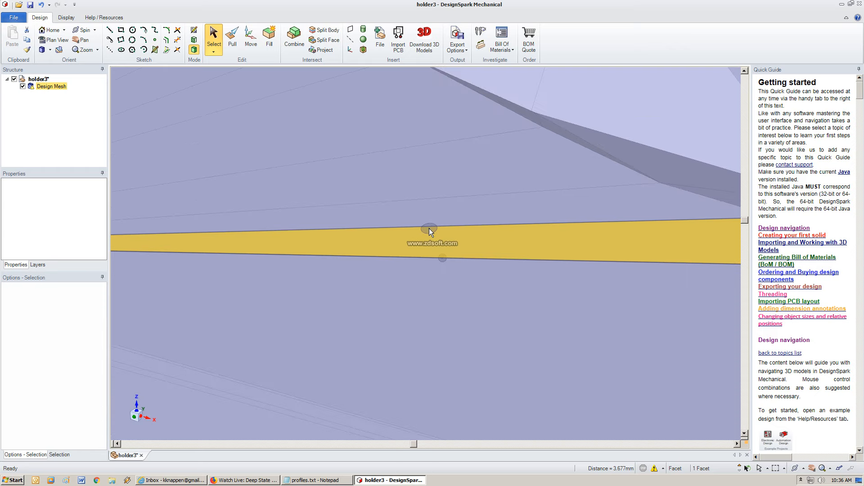
pyautogui.scroll(4, 428, 229)
pyautogui.scroll(4, 429, 229)
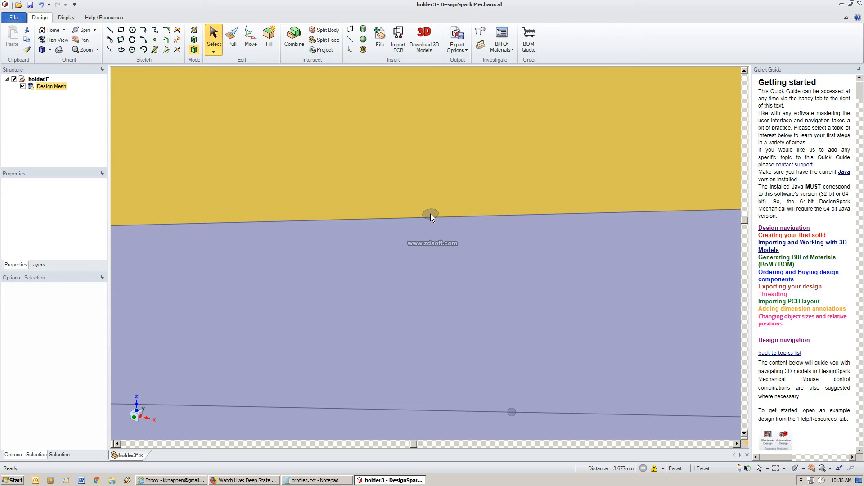
pyautogui.scroll(-2, 431, 215)
pyautogui.scroll(-1, 429, 216)
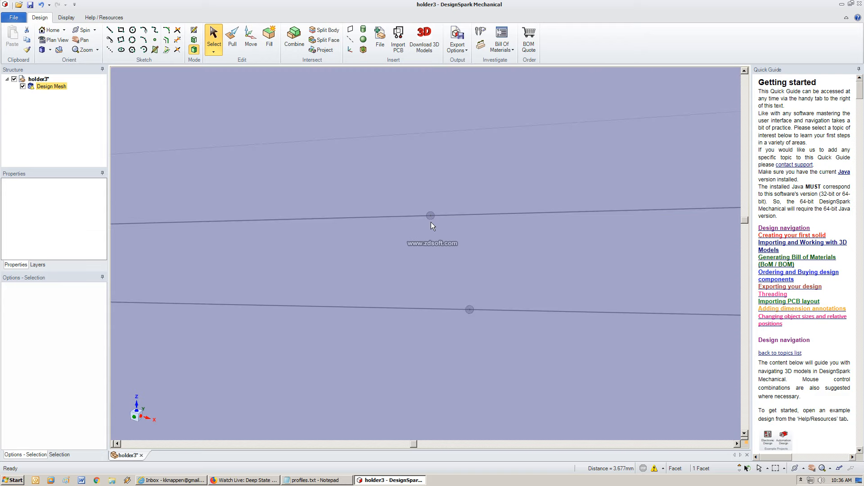
pyautogui.scroll(3, 431, 225)
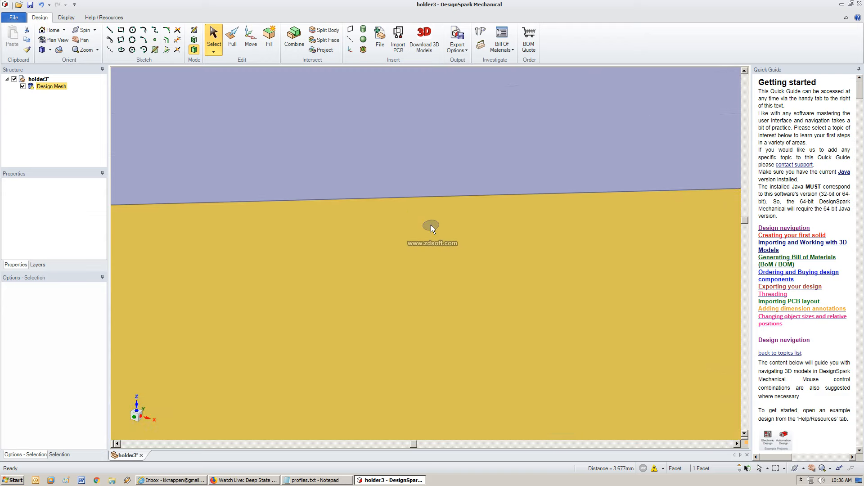
pyautogui.scroll(-2, 431, 225)
pyautogui.scroll(-5, 431, 225)
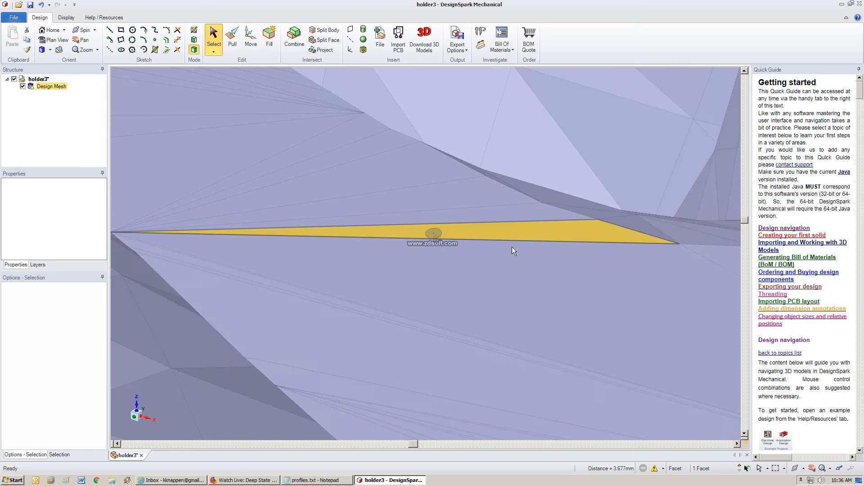
pyautogui.scroll(-5, 651, 269)
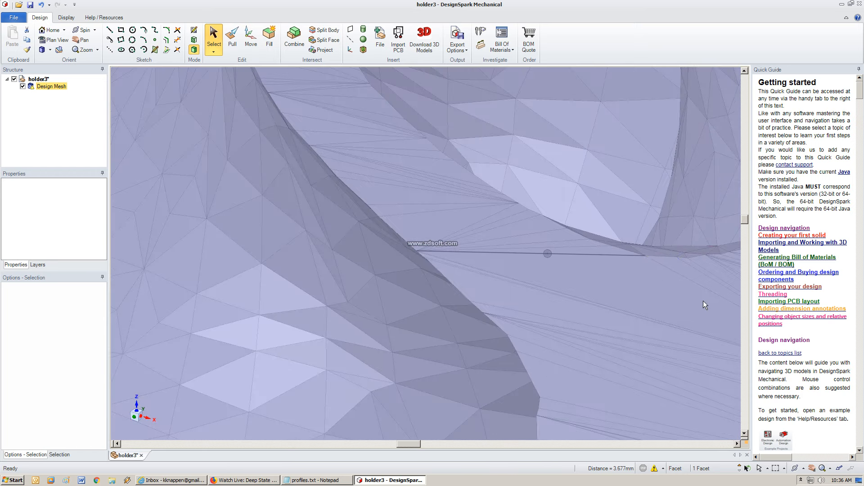
# Examine the narrow sliver facets along the long diagonal edge below the elongated ridge facet.
pyautogui.scroll(5, 701, 304)
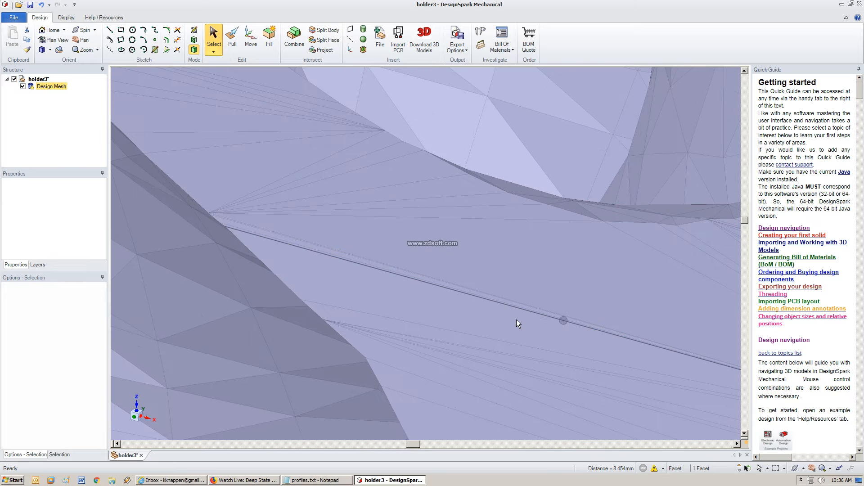
pyautogui.scroll(-2, 495, 302)
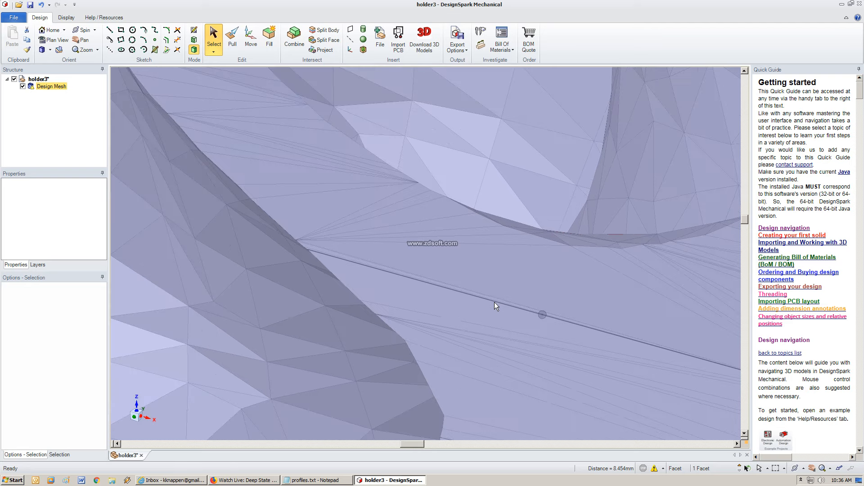
pyautogui.scroll(2, 494, 305)
pyautogui.scroll(3, 494, 305)
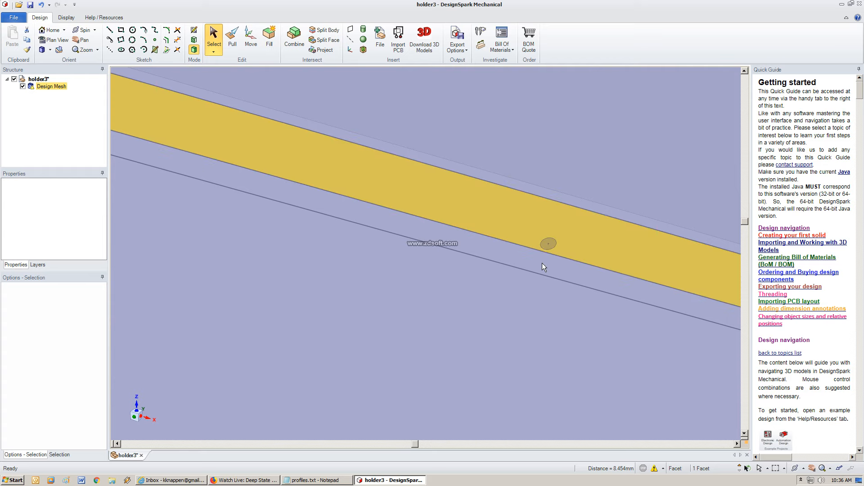
pyautogui.scroll(2, 539, 267)
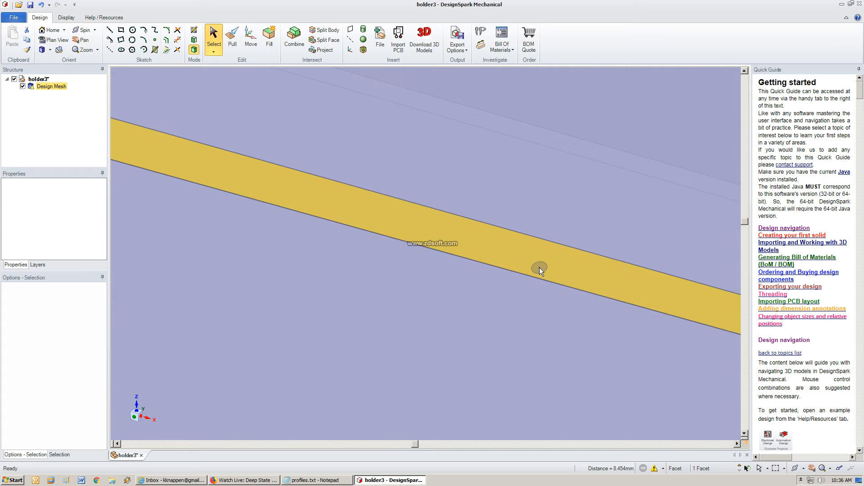
pyautogui.scroll(-2, 539, 268)
pyautogui.scroll(-4, 545, 265)
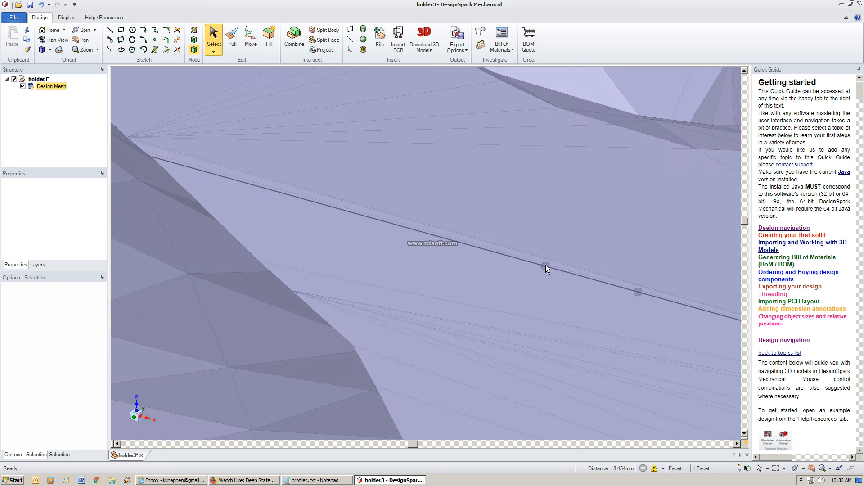
pyautogui.scroll(-2, 546, 265)
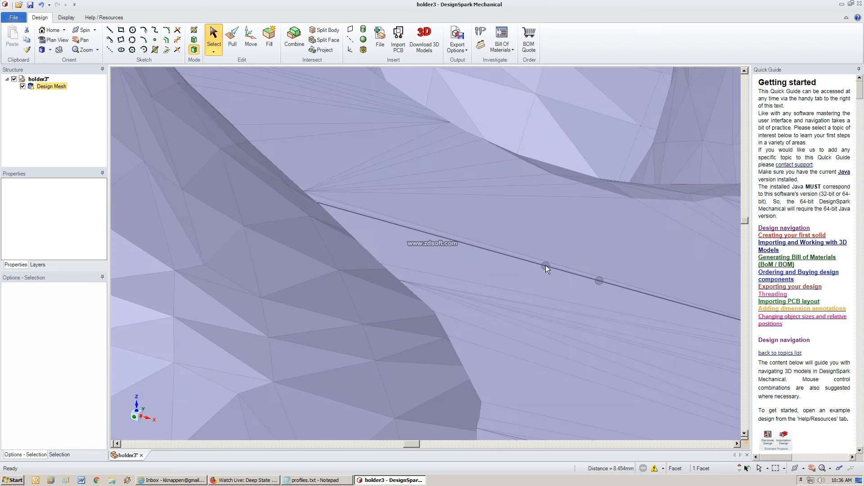
pyautogui.scroll(-2, 546, 265)
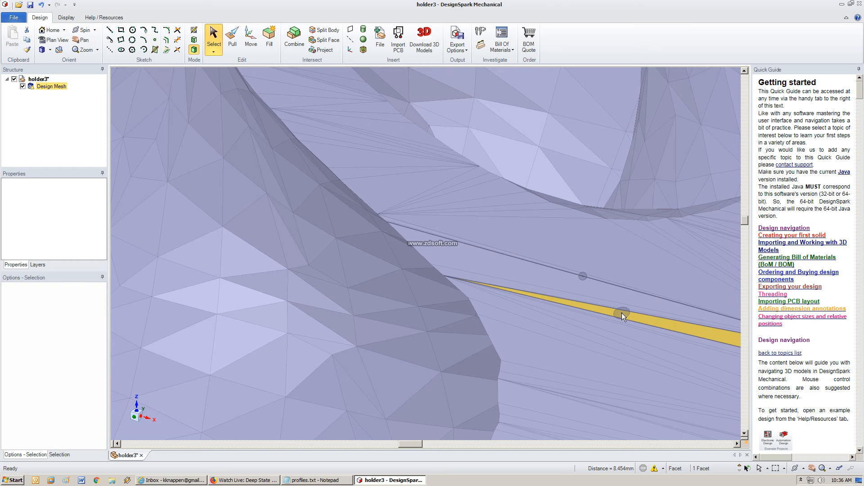
# Select the wedge-shaped facet at the rim of the large rounded opening and inspect the surrounding lattice as a whole.
pyautogui.click(548, 358)
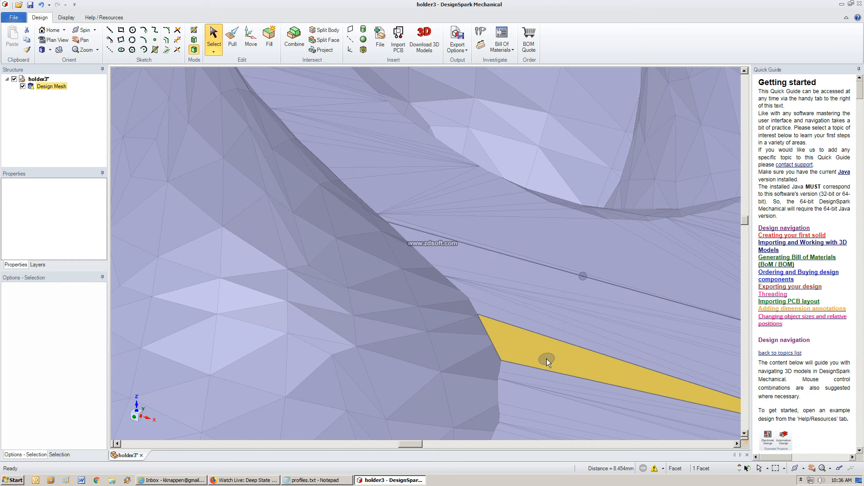
pyautogui.scroll(-2, 547, 358)
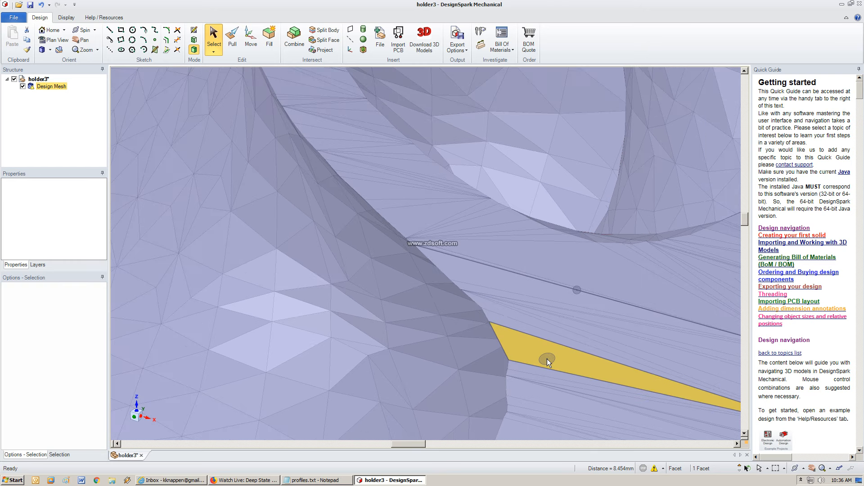
pyautogui.scroll(-4, 546, 359)
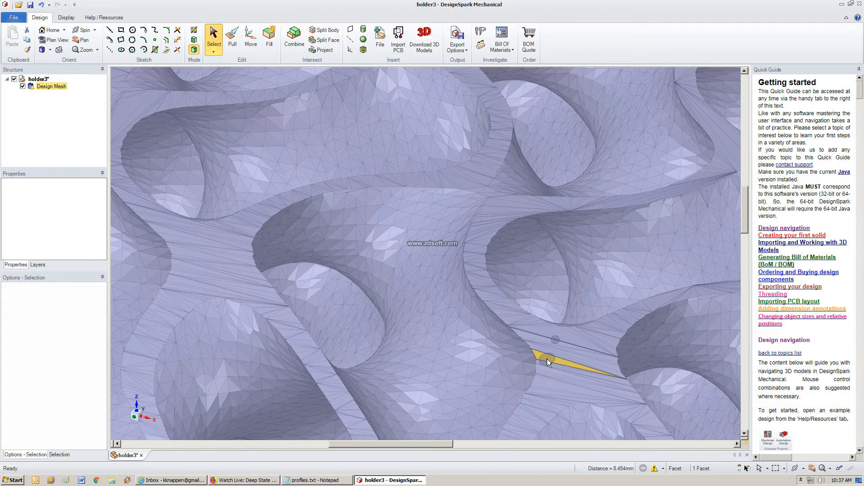
pyautogui.scroll(-2, 547, 359)
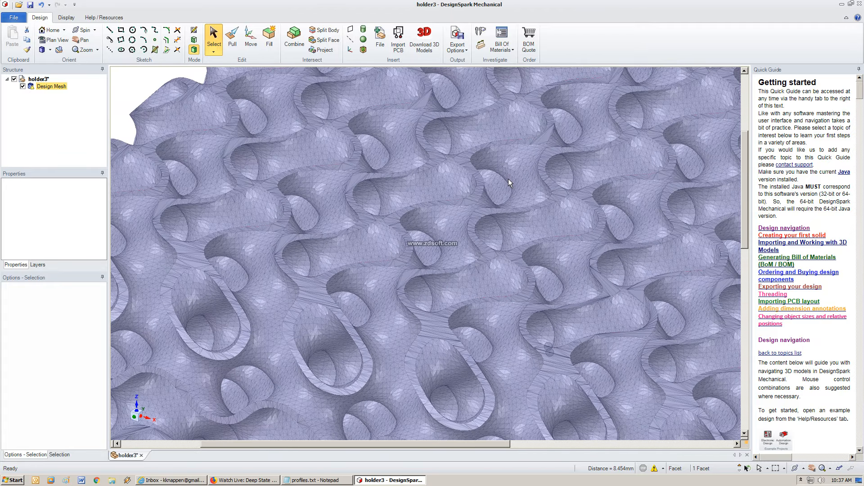
# Review the available export formats and start saving holder3 under a new file type, choosing STL files (*.stl).
pyautogui.click(467, 50)
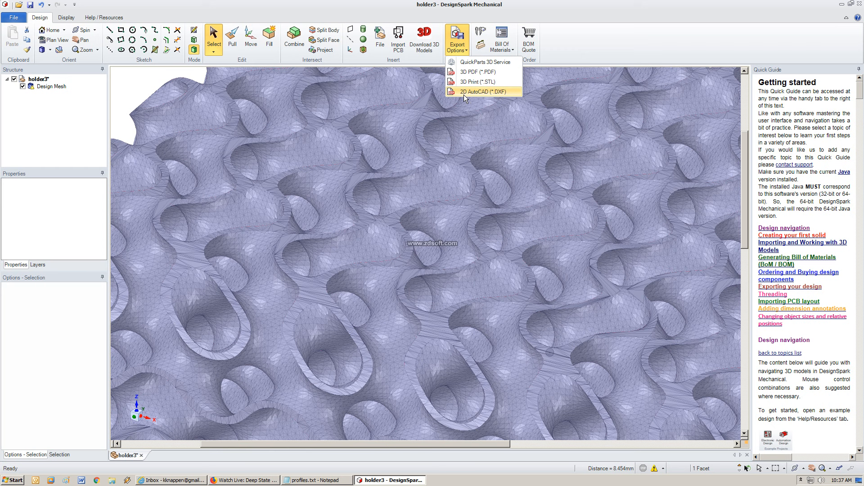
pyautogui.click(14, 18)
pyautogui.click(13, 17)
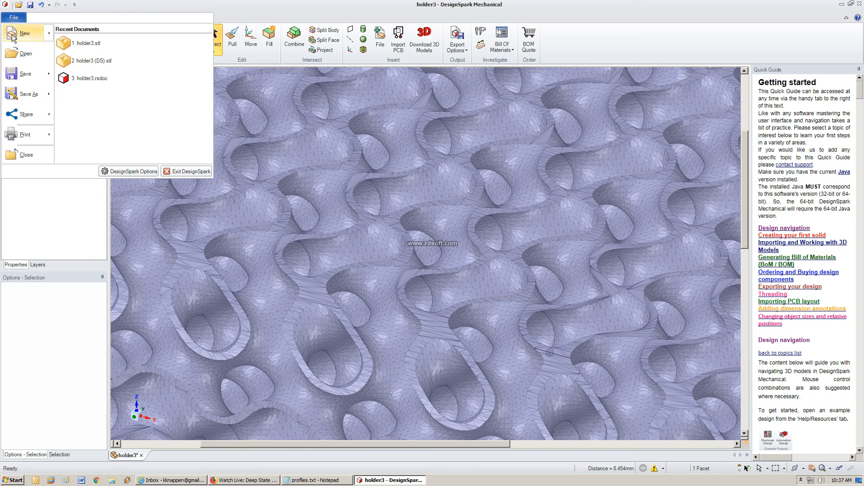
pyautogui.click(27, 95)
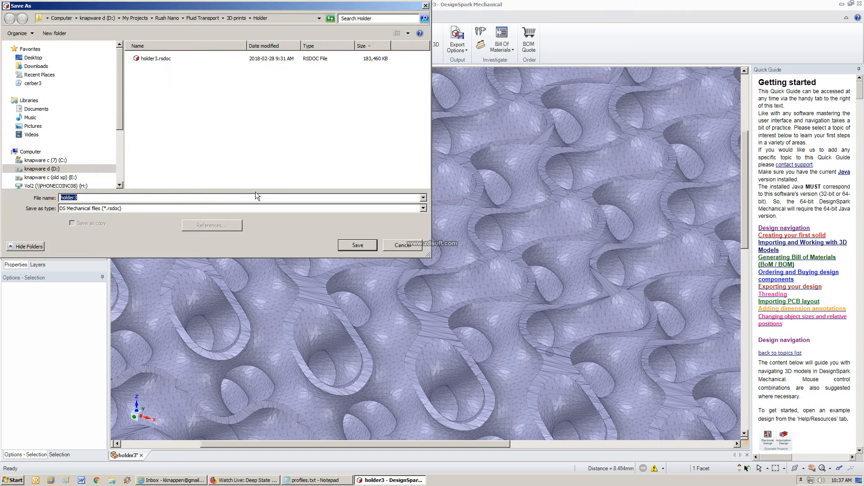
pyautogui.click(423, 208)
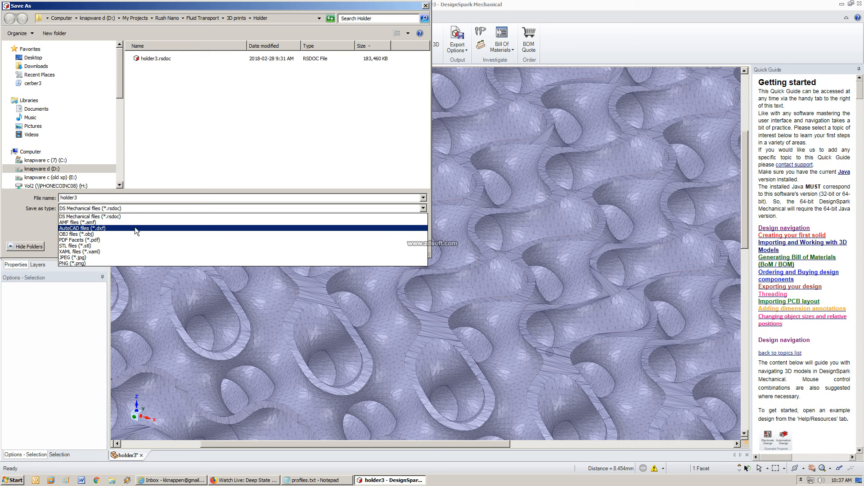
pyautogui.click(23, 222)
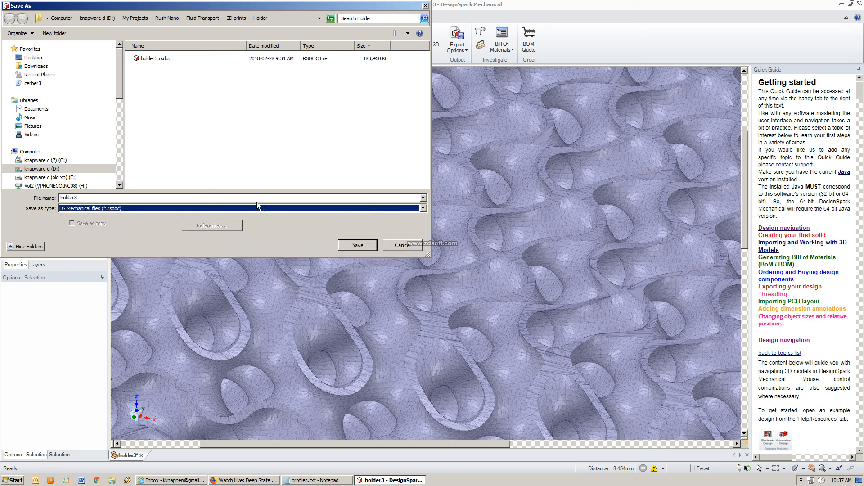
pyautogui.click(425, 209)
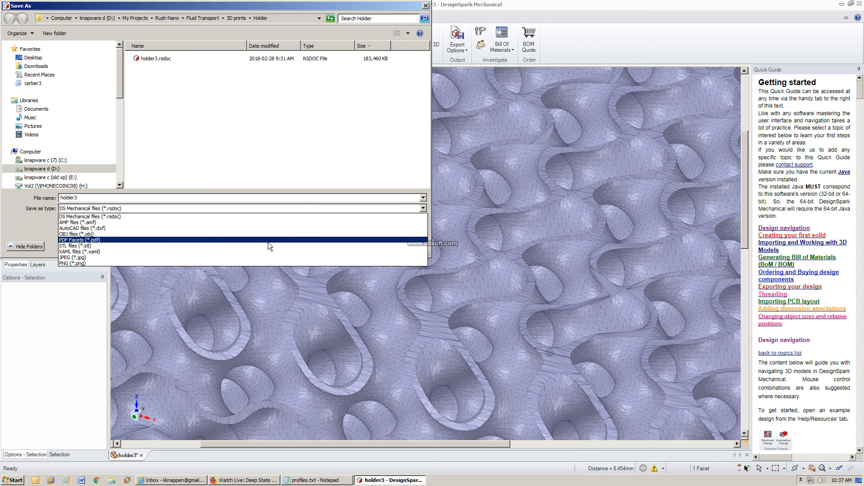
pyautogui.click(266, 247)
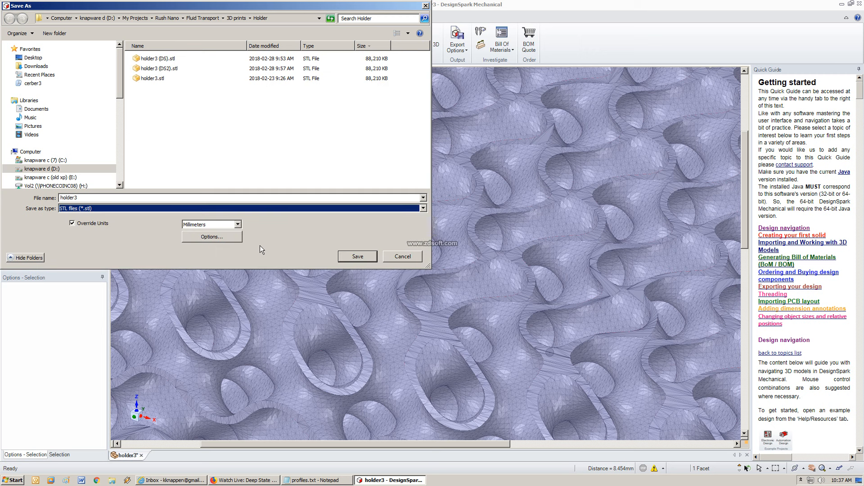
# Review the STL export options and the STEP, SketchUp, OBJ, AMF and AutoCAD file options.
pyautogui.click(214, 237)
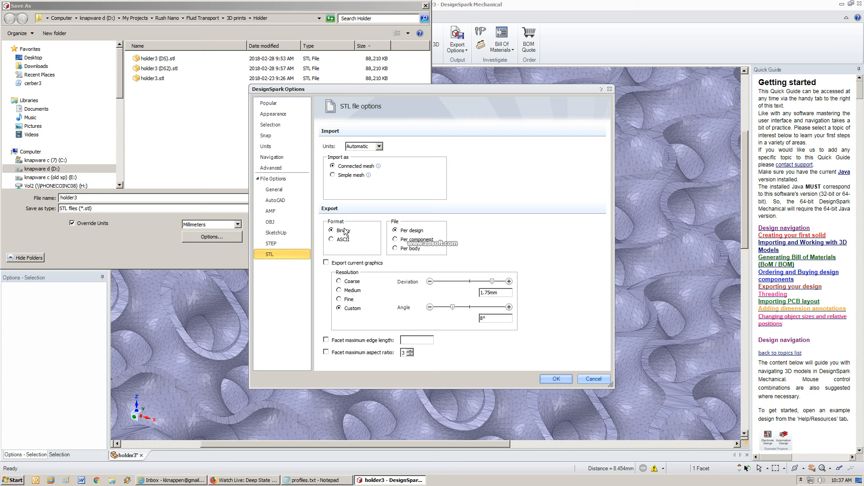
pyautogui.click(273, 244)
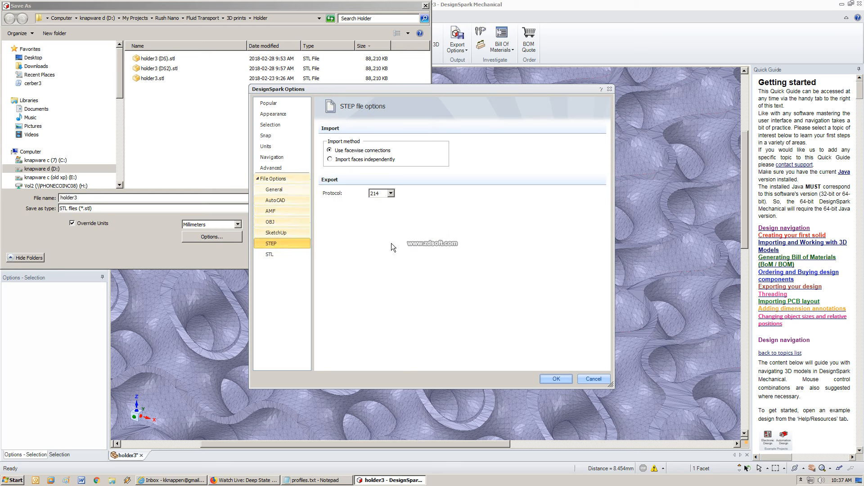
pyautogui.click(277, 233)
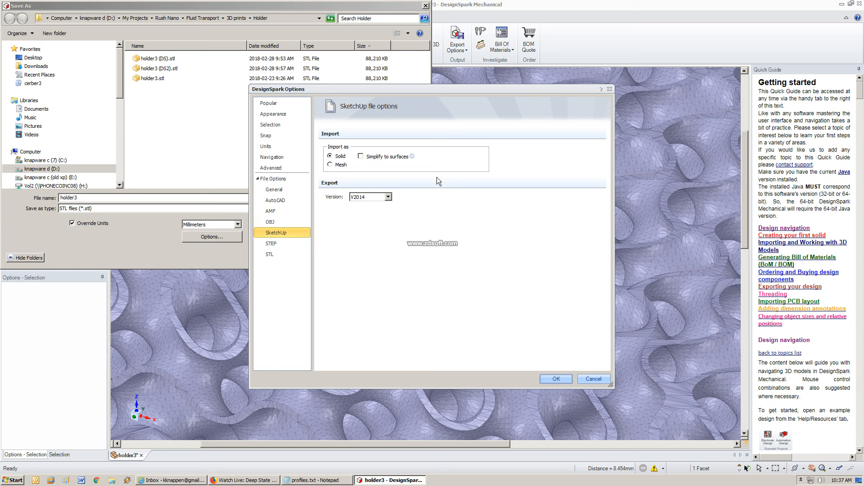
pyautogui.click(273, 222)
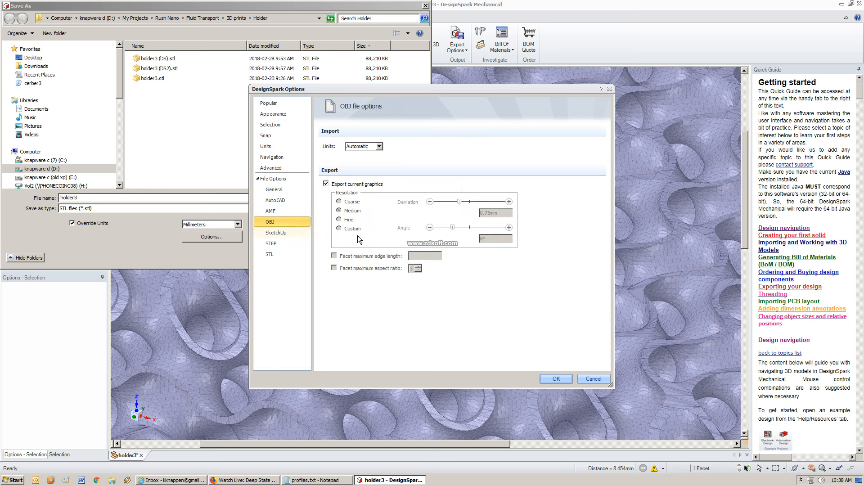
pyautogui.click(272, 211)
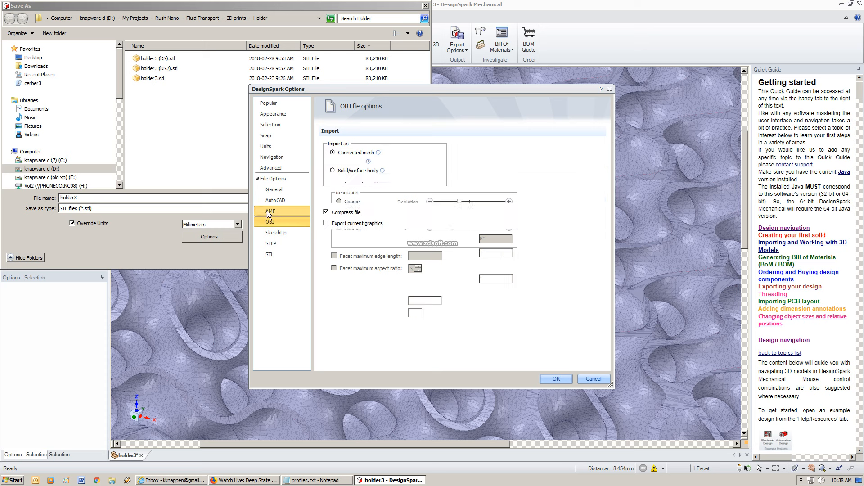
pyautogui.click(273, 202)
# Review the General import and export file options down to the end, and collapse the File Options group.
pyautogui.click(275, 190)
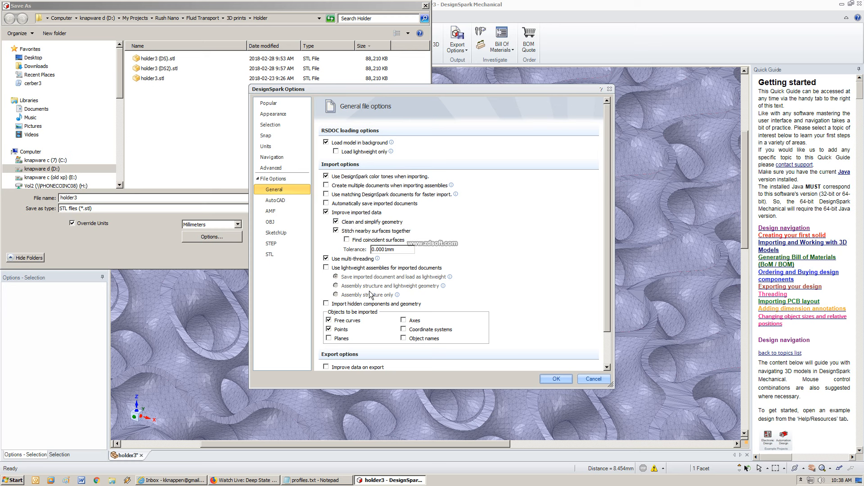
pyautogui.moveTo(605, 291); pyautogui.dragTo(605, 324)
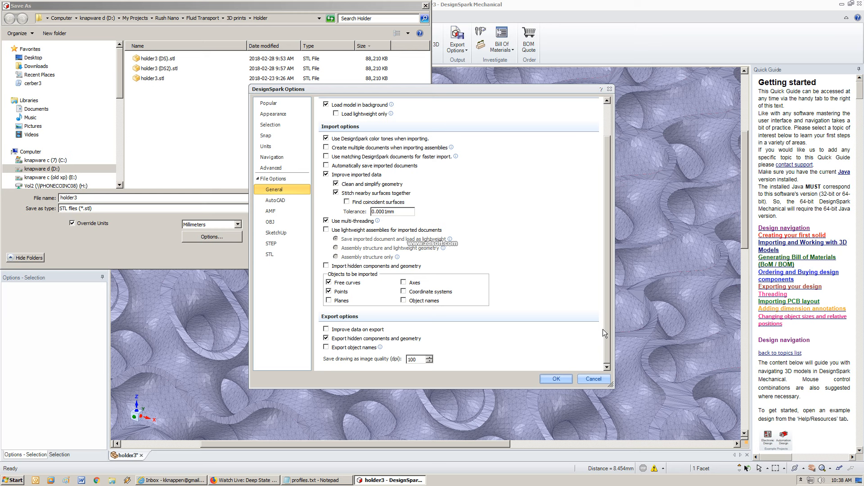
pyautogui.moveTo(603, 329)
pyautogui.mouseDown()
pyautogui.moveTo(598, 308)
pyautogui.moveTo(599, 328)
pyautogui.mouseUp()
pyautogui.moveTo(603, 218); pyautogui.dragTo(605, 170)
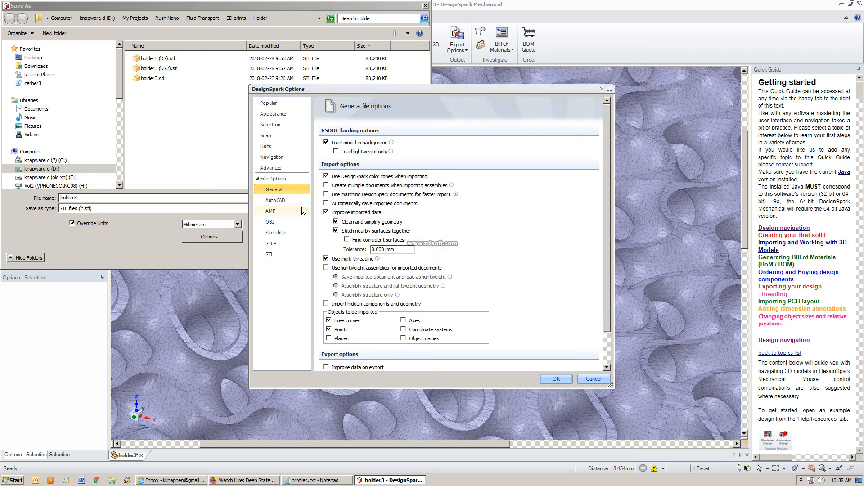
pyautogui.click(269, 179)
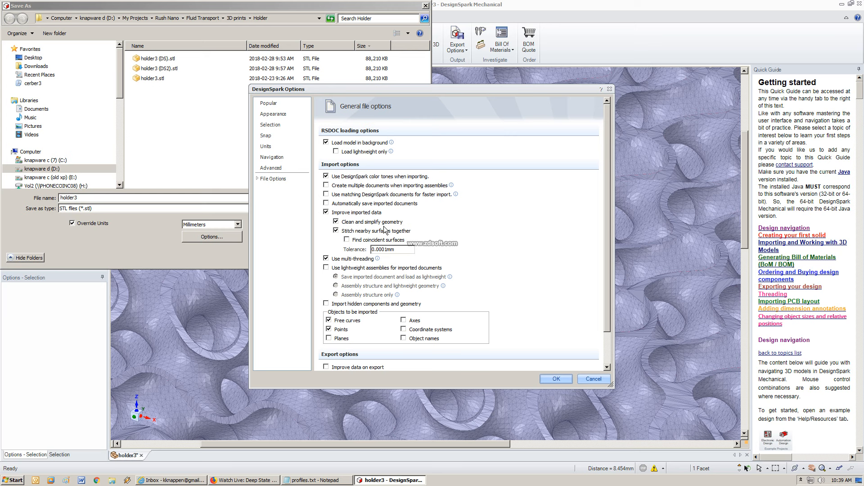
# In the import options, enable Find coincident surfaces, set the tolerance to 0.1mm, and use lightweight assemblies for imported documents.
pyautogui.click(346, 240)
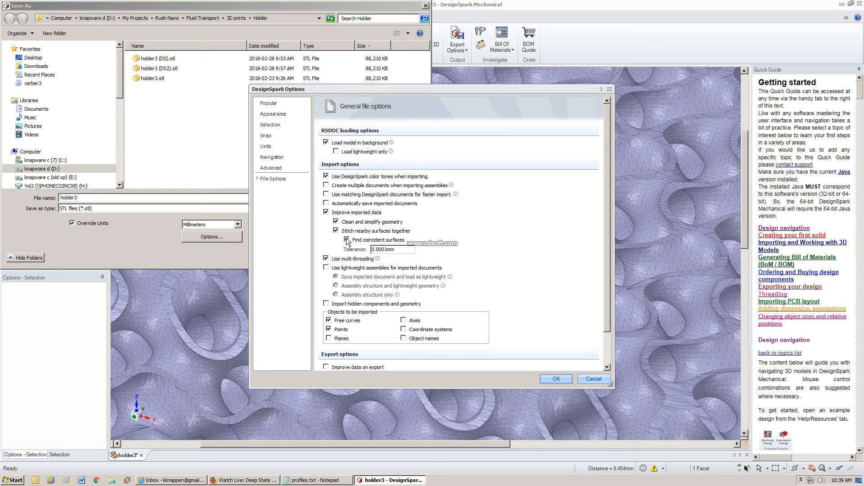
pyautogui.click(382, 249)
pyautogui.press('BackSpace')
pyautogui.press('BackSpace')
pyautogui.press('BackSpace')
pyautogui.click(326, 268)
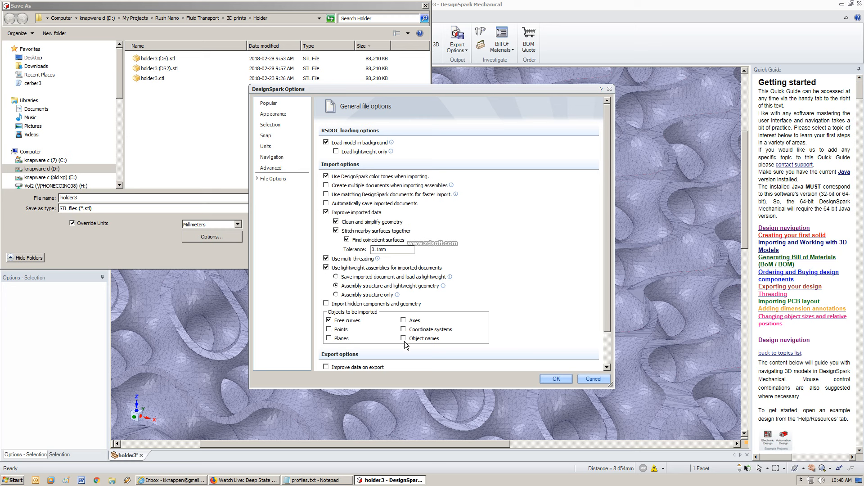
# Change the Export hidden components and Improve data on export settings, apply the options, and abandon the STL save.
pyautogui.scroll(-3, 393, 334)
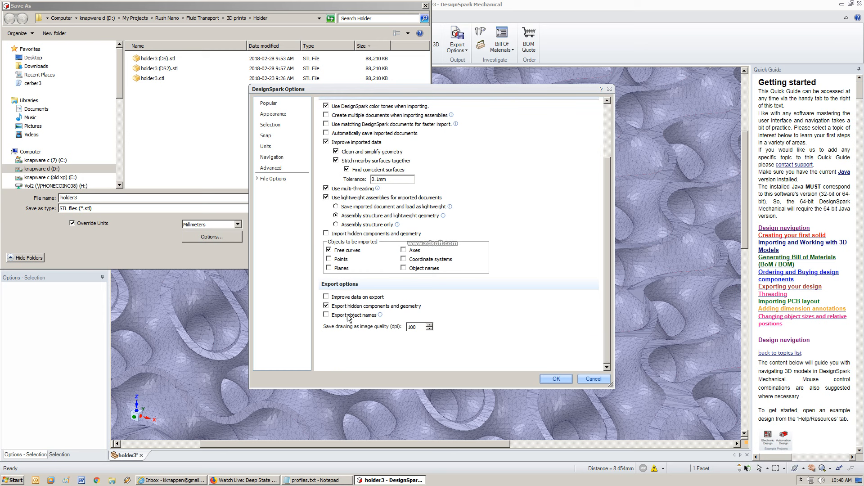
pyautogui.click(326, 304)
pyautogui.click(326, 298)
pyautogui.click(556, 381)
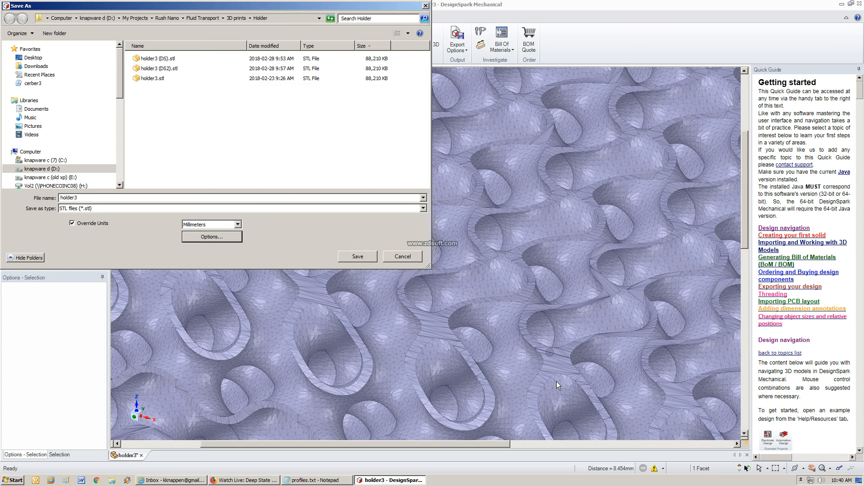
pyautogui.click(402, 257)
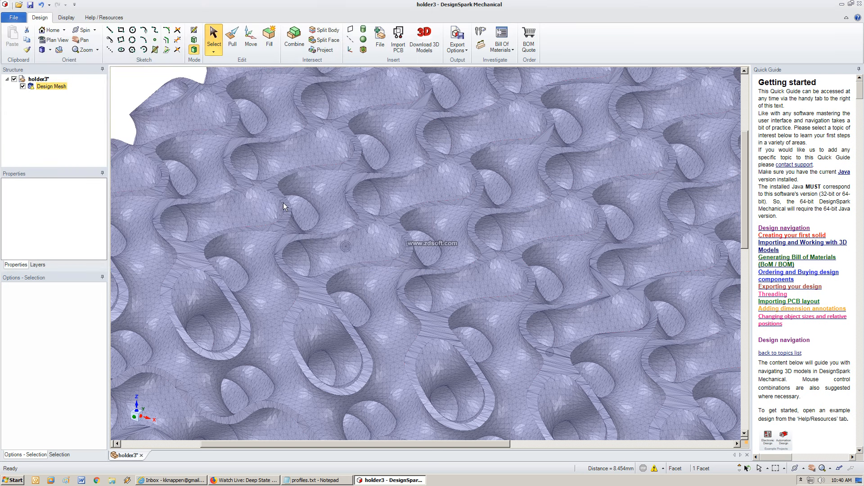
# Close the holder3 document without saving its changes.
pyautogui.click(14, 18)
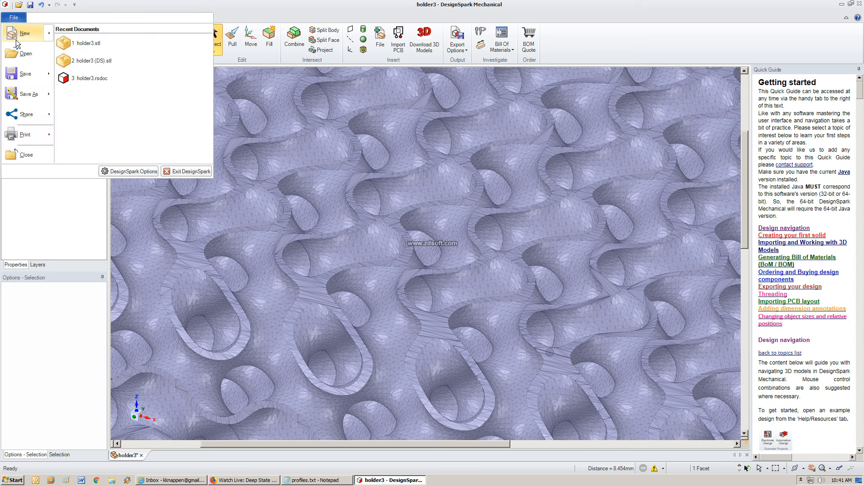
pyautogui.click(27, 154)
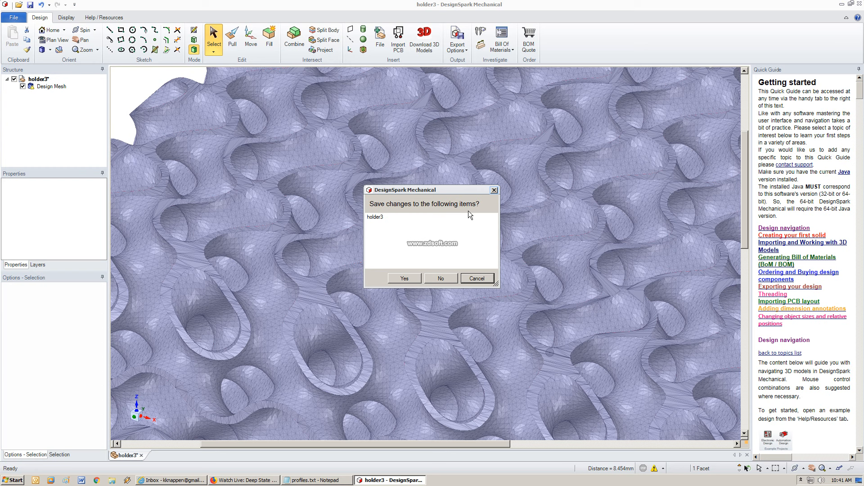
pyautogui.click(441, 280)
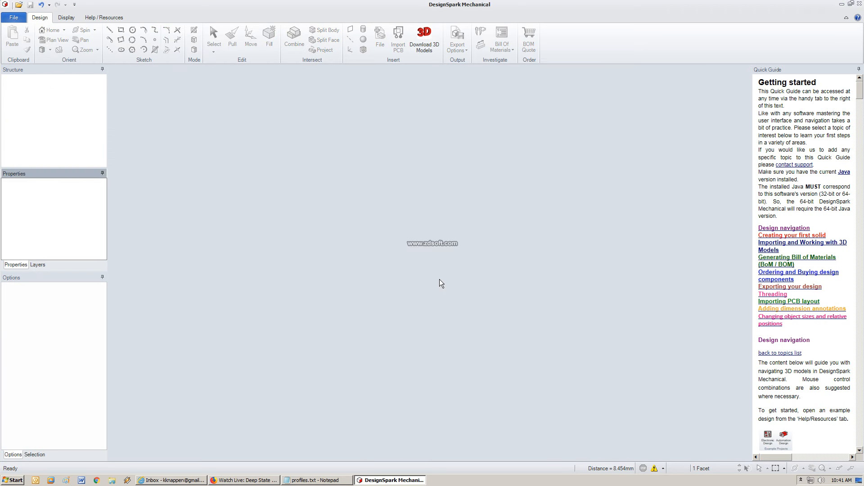
# Open holder3.stl again with the STL units left on Automatic.
pyautogui.click(14, 19)
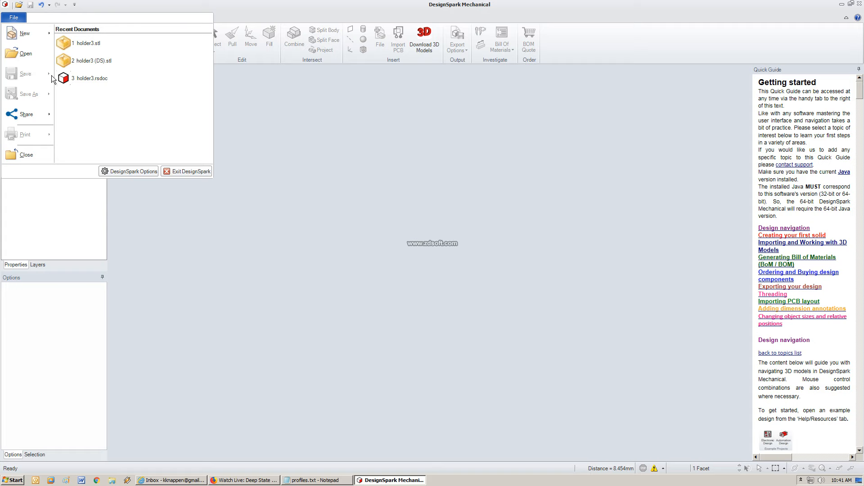
pyautogui.click(24, 55)
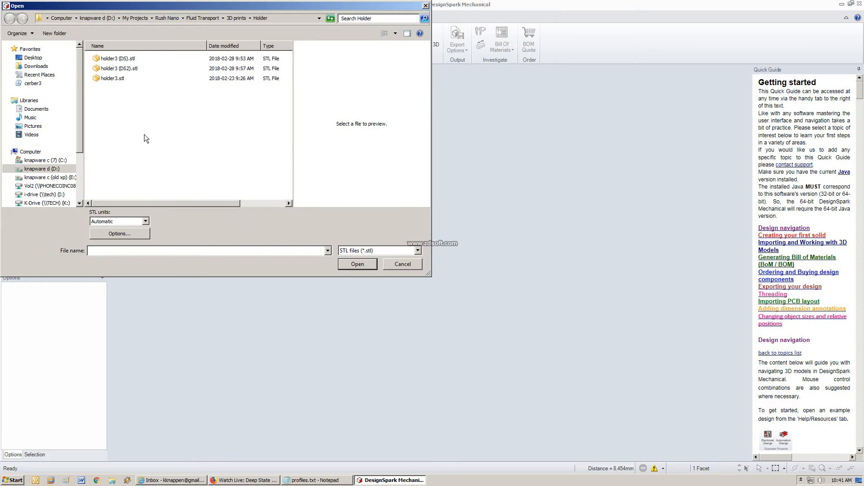
pyautogui.doubleClick(110, 77)
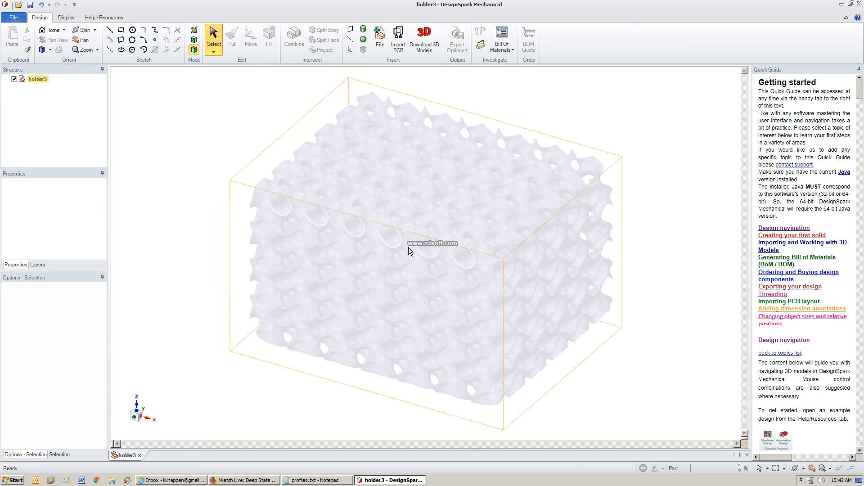
# Examine the reimported holder3 lattice from overall view to the rims of its openings, selecting the whole part to check its properties.
pyautogui.scroll(-3, 408, 247)
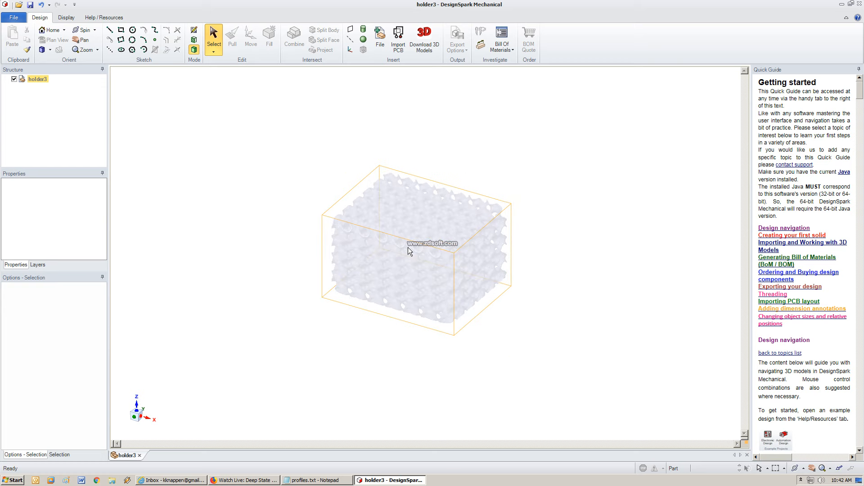
pyautogui.scroll(5, 409, 247)
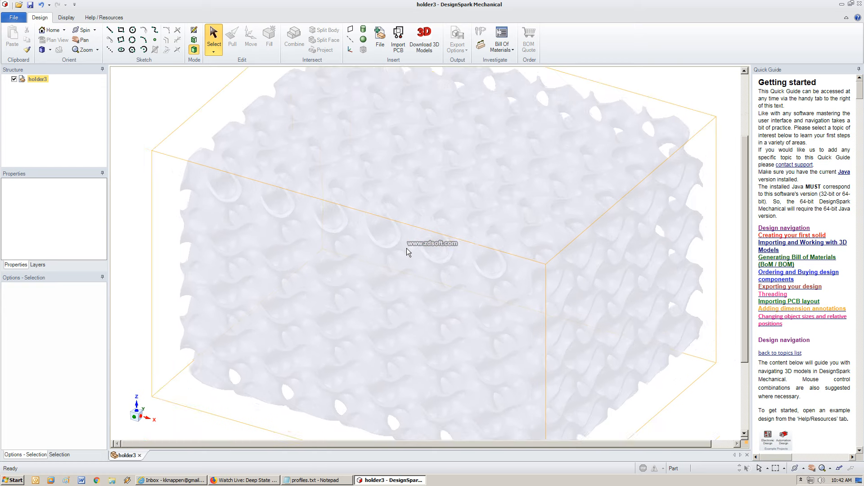
pyautogui.scroll(3, 407, 248)
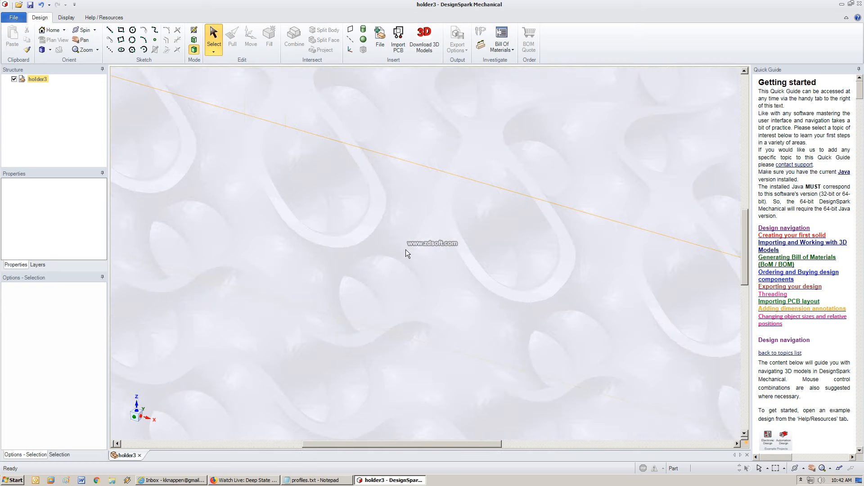
pyautogui.scroll(3, 405, 252)
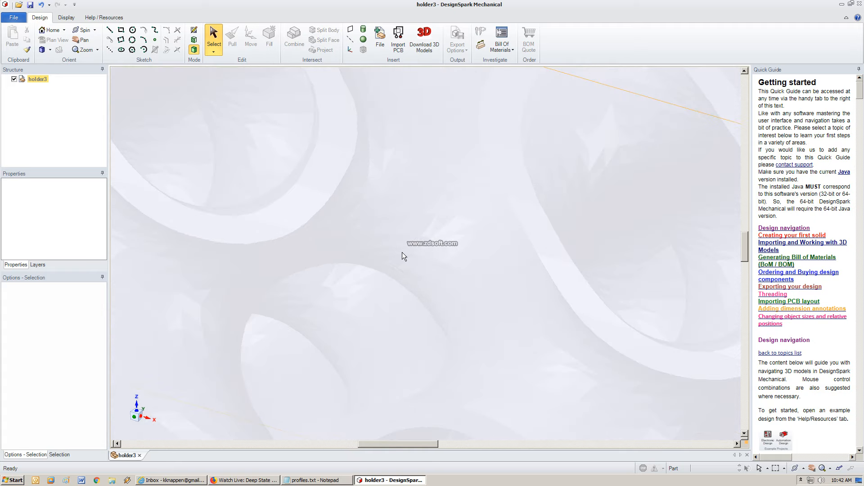
pyautogui.scroll(3, 276, 208)
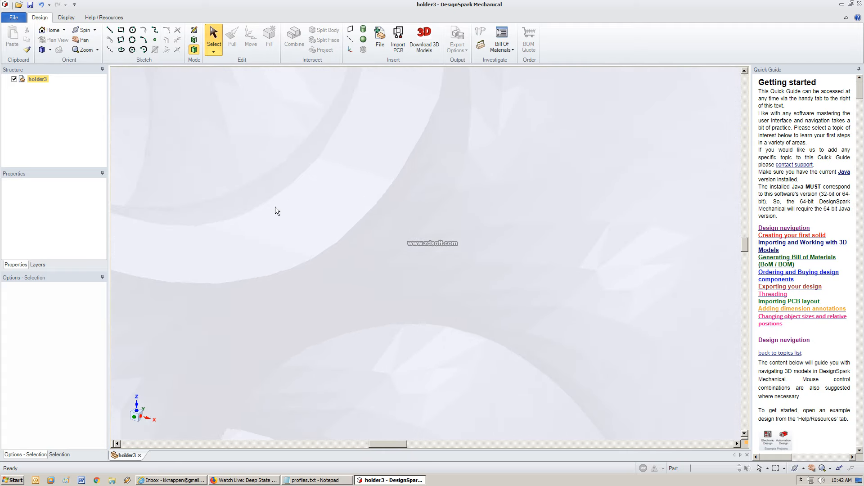
pyautogui.scroll(2, 275, 208)
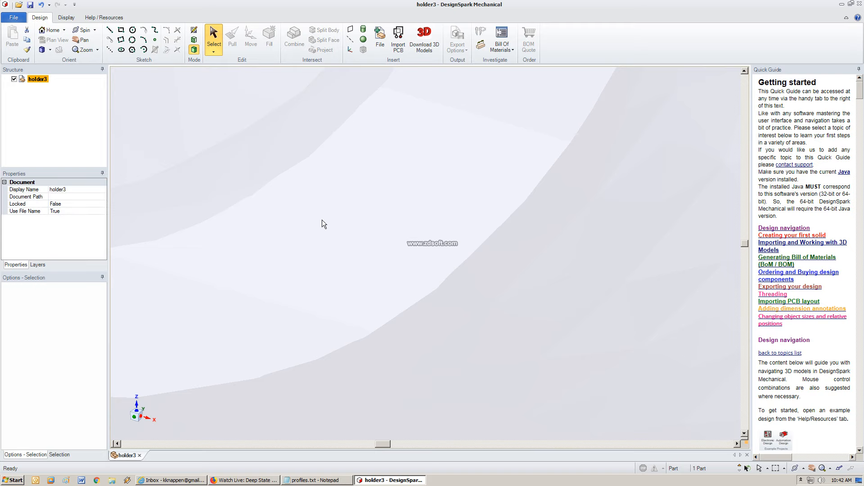
pyautogui.scroll(-3, 406, 224)
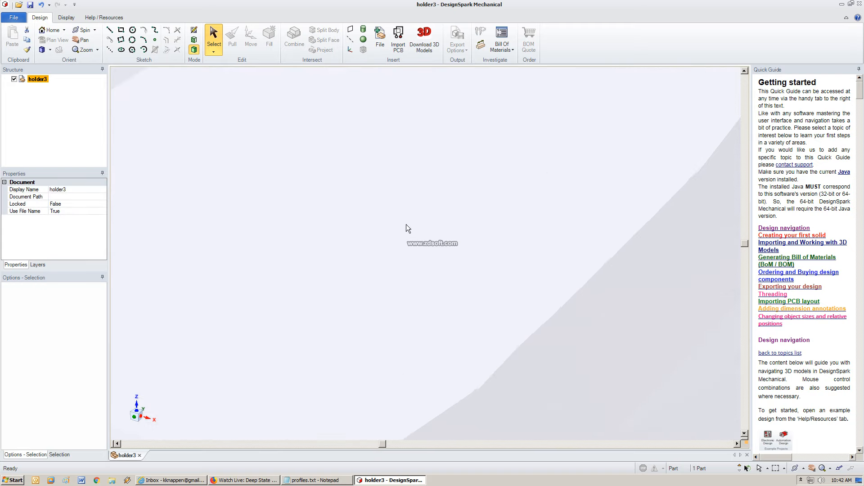
pyautogui.scroll(-4, 406, 225)
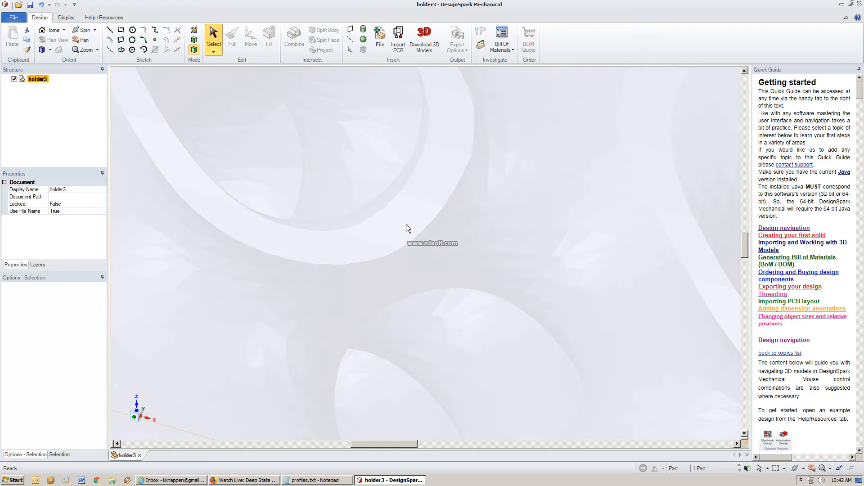
pyautogui.scroll(-4, 405, 228)
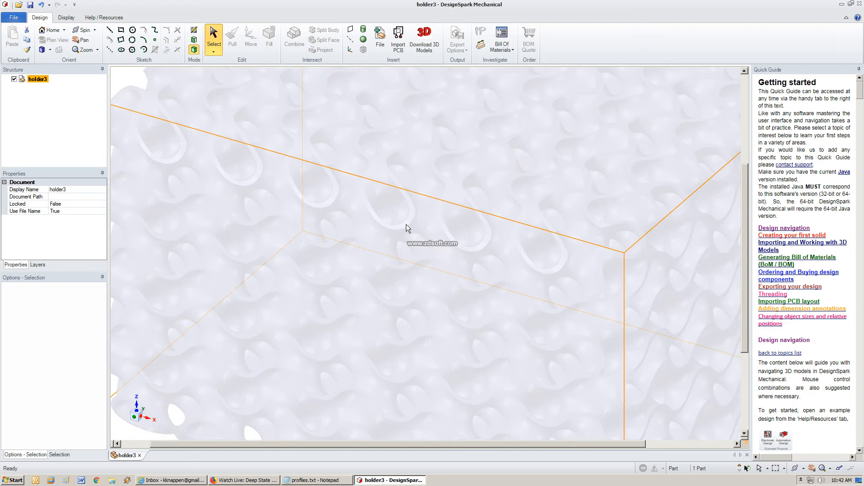
pyautogui.scroll(-5, 405, 224)
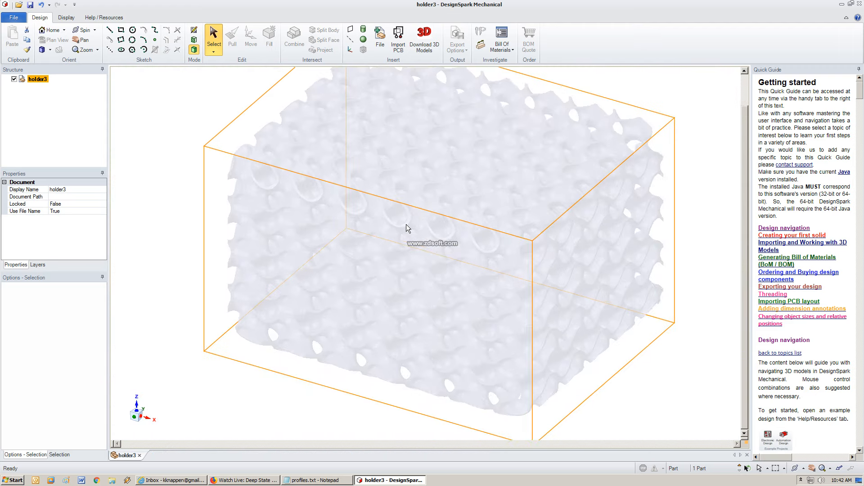
pyautogui.click(132, 138)
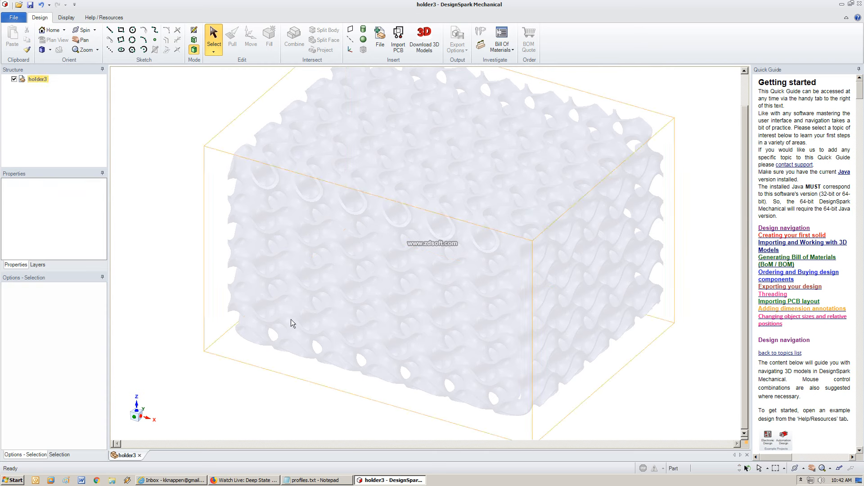
pyautogui.click(37, 79)
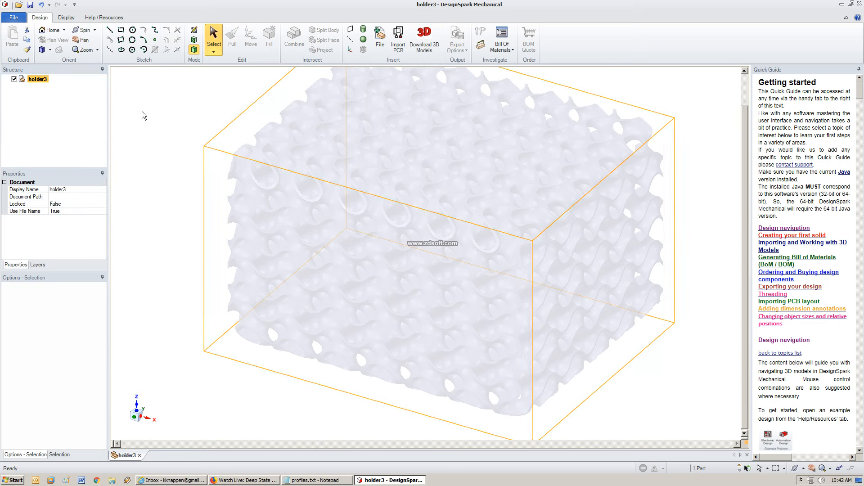
# Start saving holder3 as a new file and review the available file types, keeping DS Mechanical files (*.rsdoc).
pyautogui.click(14, 18)
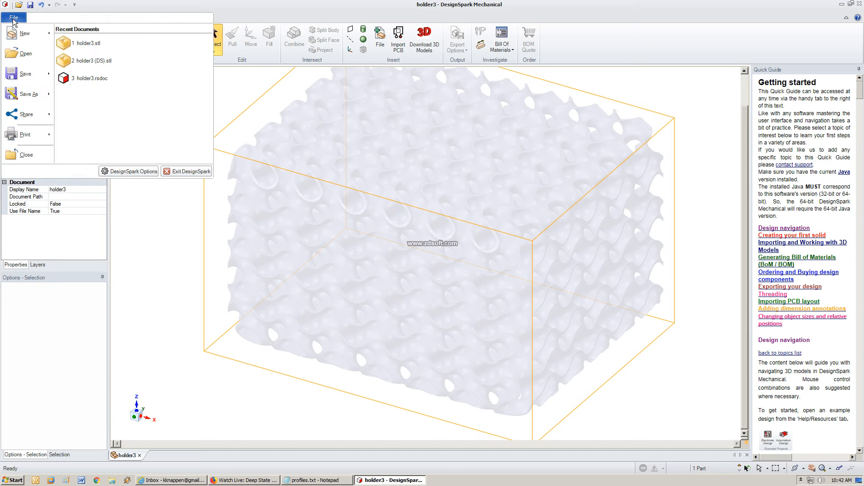
pyautogui.click(36, 95)
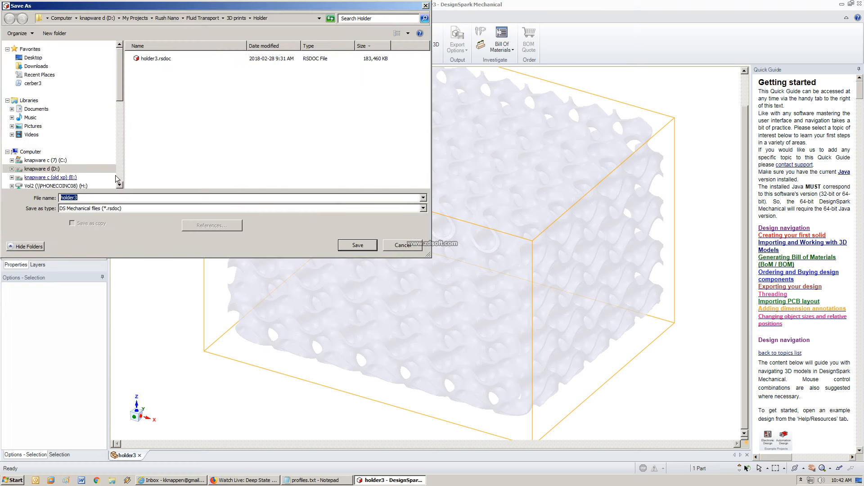
pyautogui.click(422, 209)
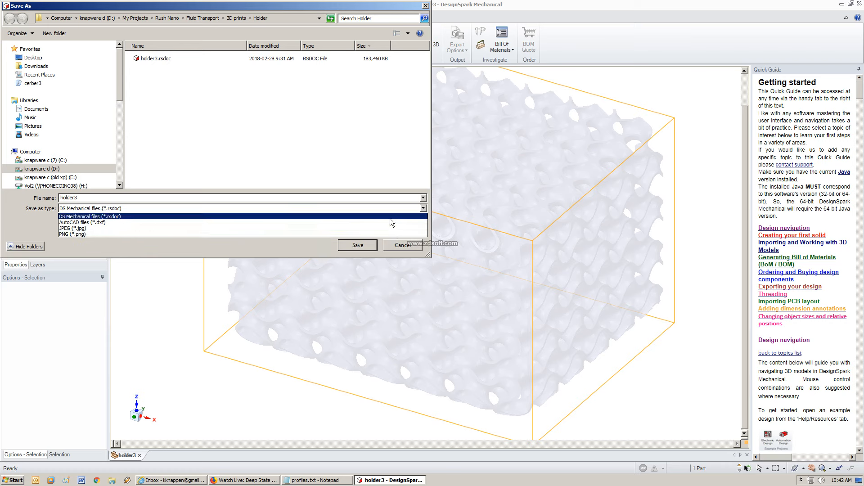
pyautogui.click(400, 245)
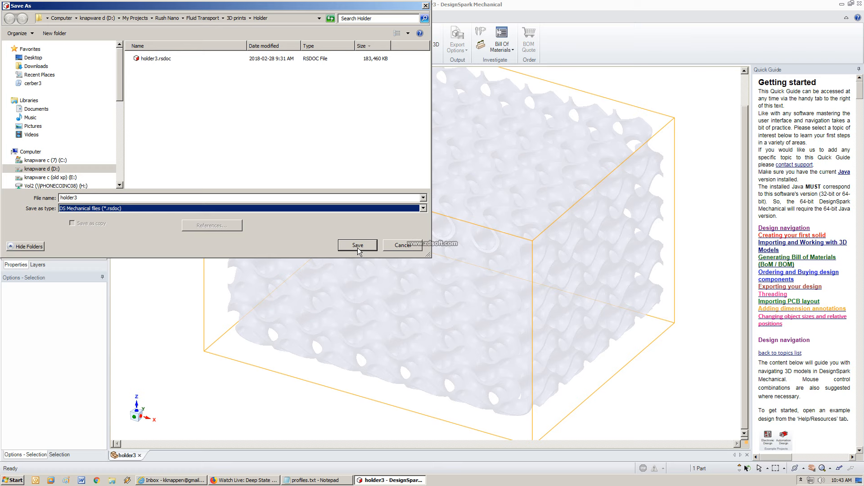
# Name the DS Mechanical file holder3 (DSimp1) and save it in the Holder folder.
pyautogui.click(92, 198)
pyautogui.click(109, 199)
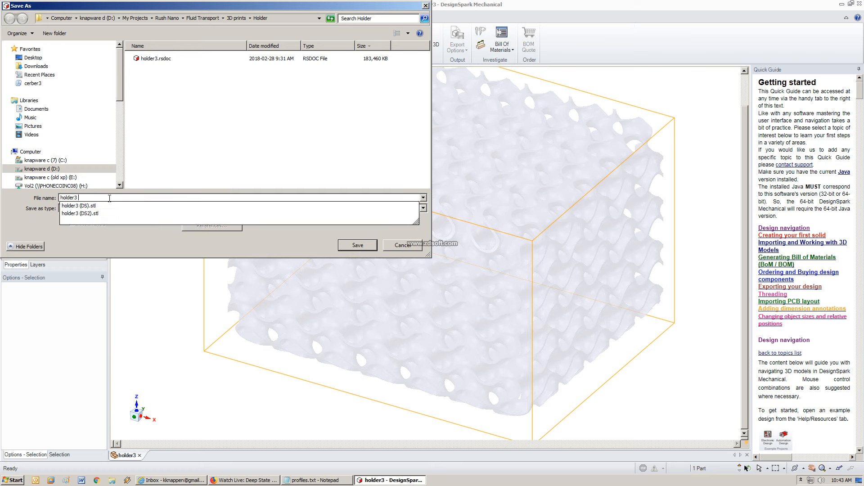
pyautogui.write('()')
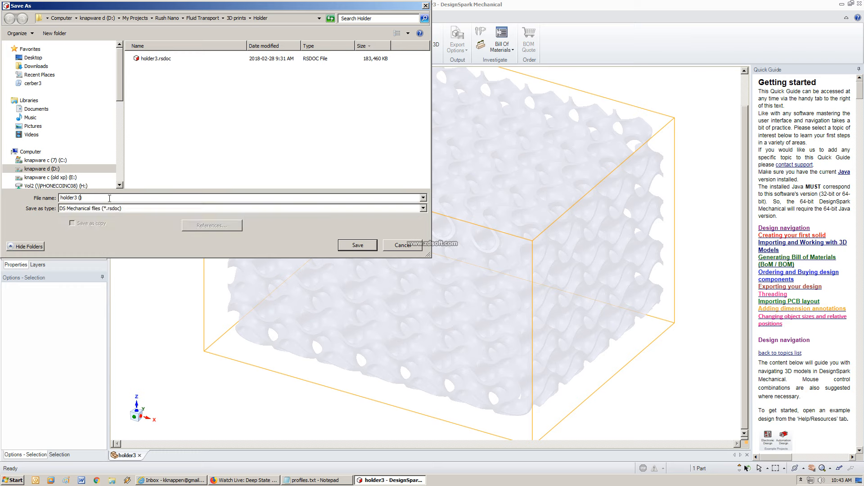
pyautogui.write('DS')
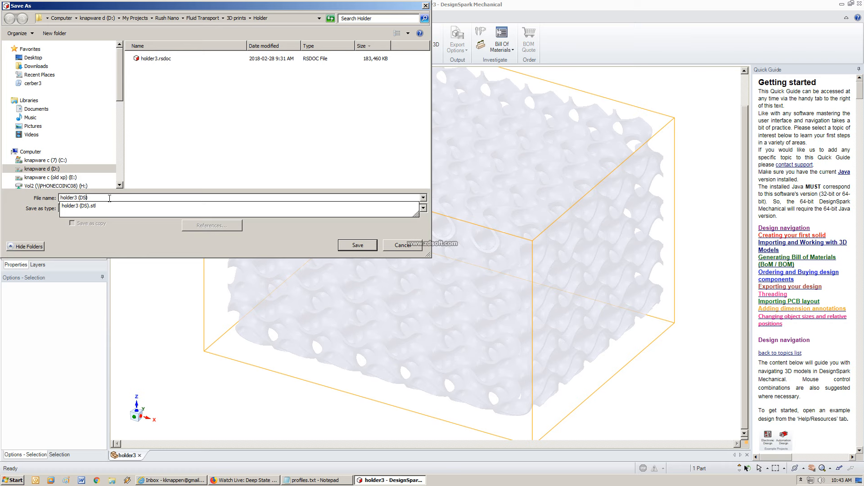
pyautogui.write('imp')
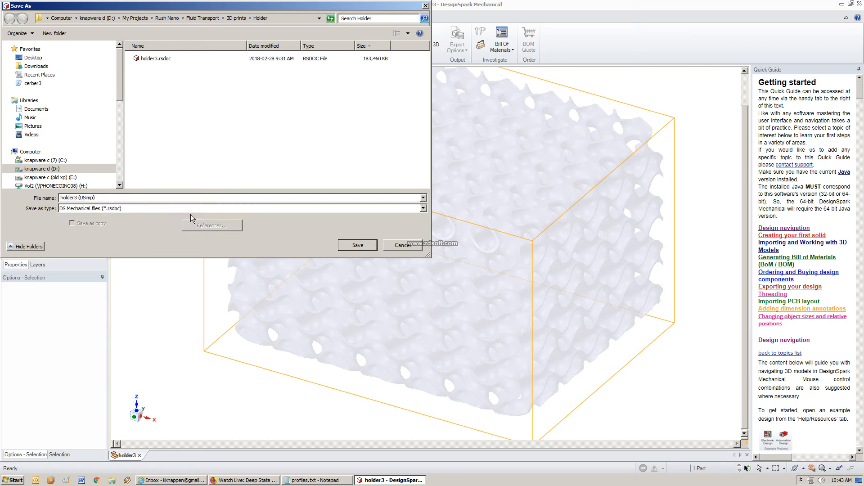
pyautogui.write('l')
pyautogui.click(363, 245)
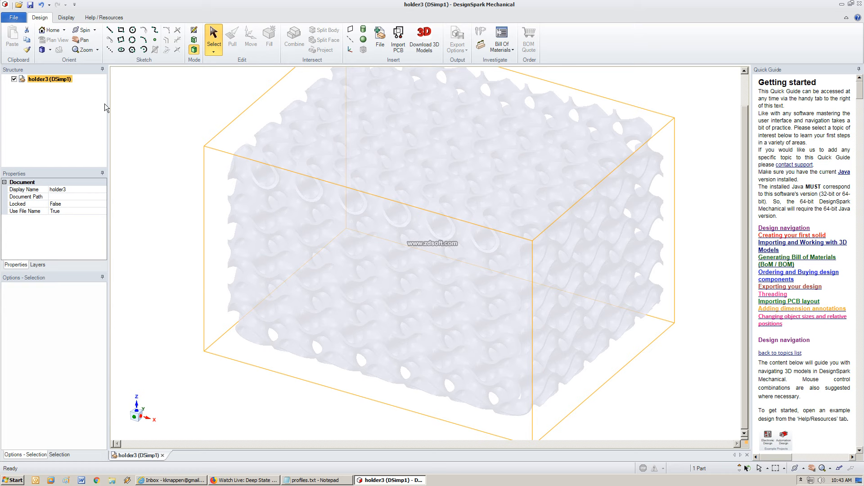
# Close the current document and open the DS Mechanical file holder3 (DSimp1).rsdoc from the Holder folder.
pyautogui.click(12, 19)
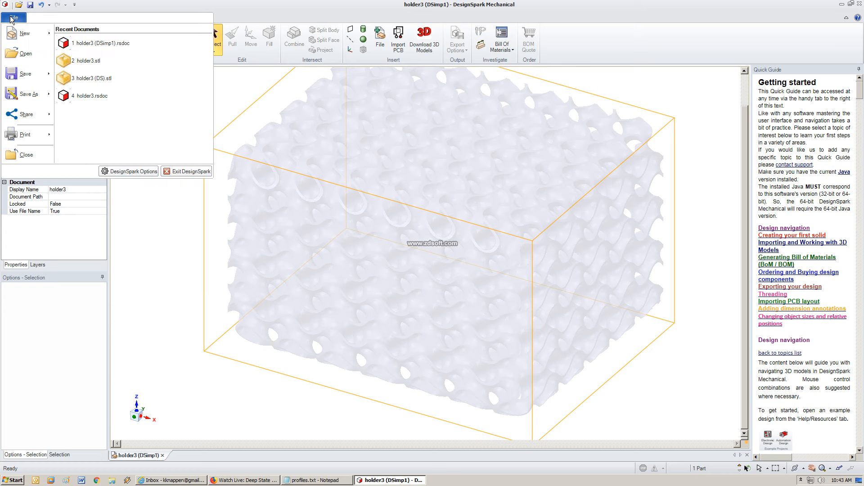
pyautogui.click(28, 157)
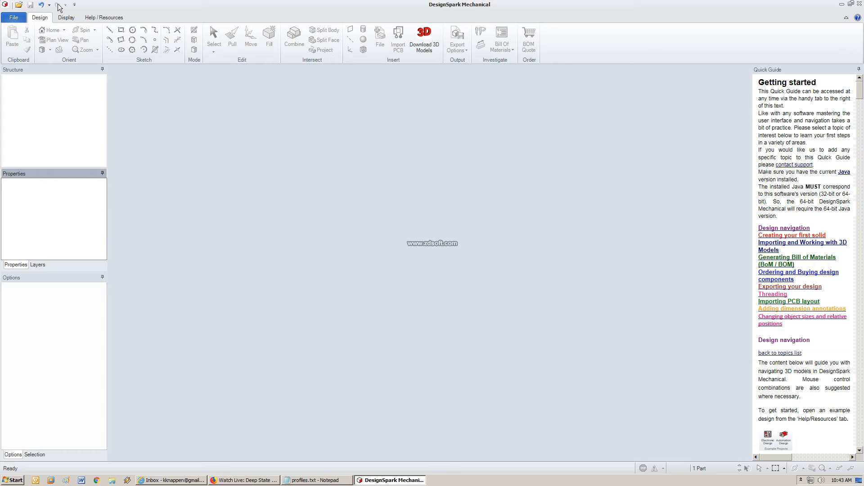
pyautogui.click(14, 17)
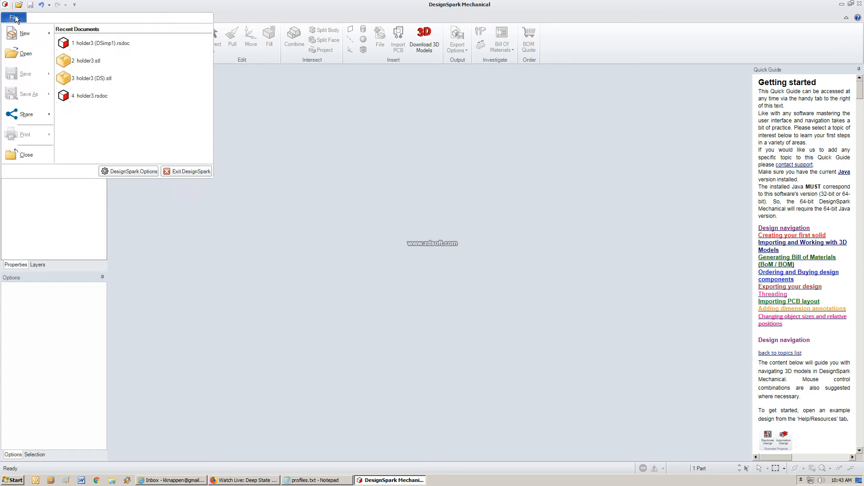
pyautogui.click(18, 53)
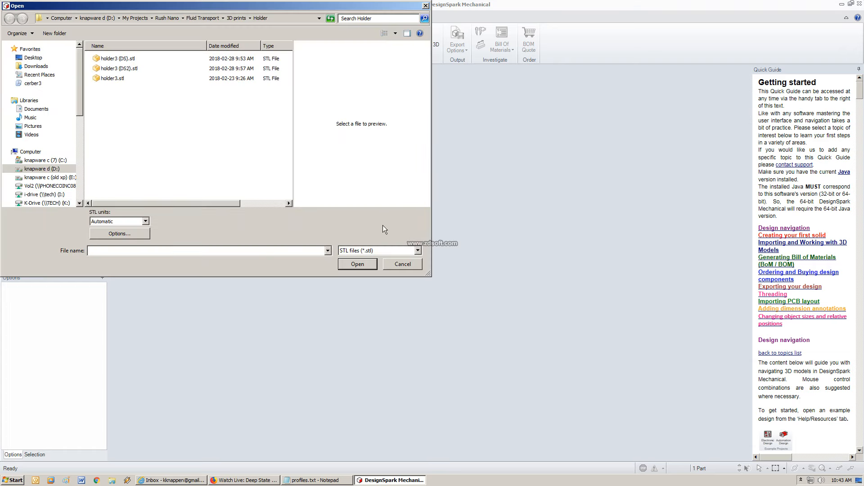
pyautogui.click(418, 250)
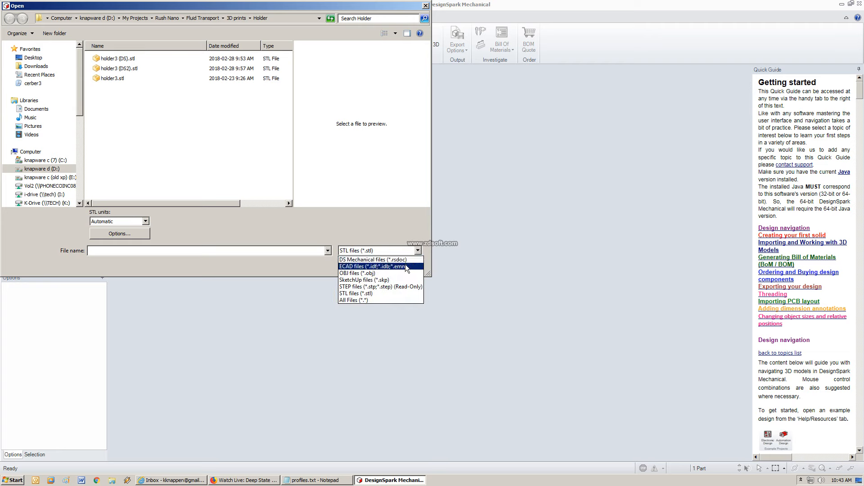
pyautogui.click(403, 260)
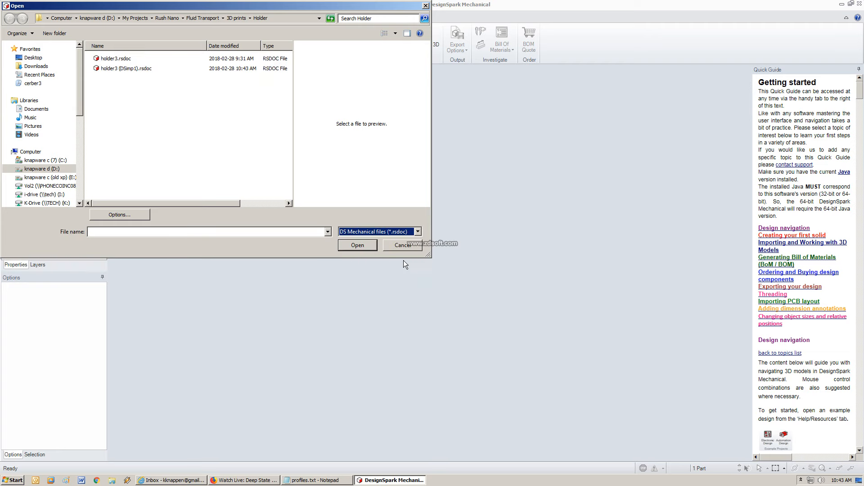
pyautogui.click(110, 69)
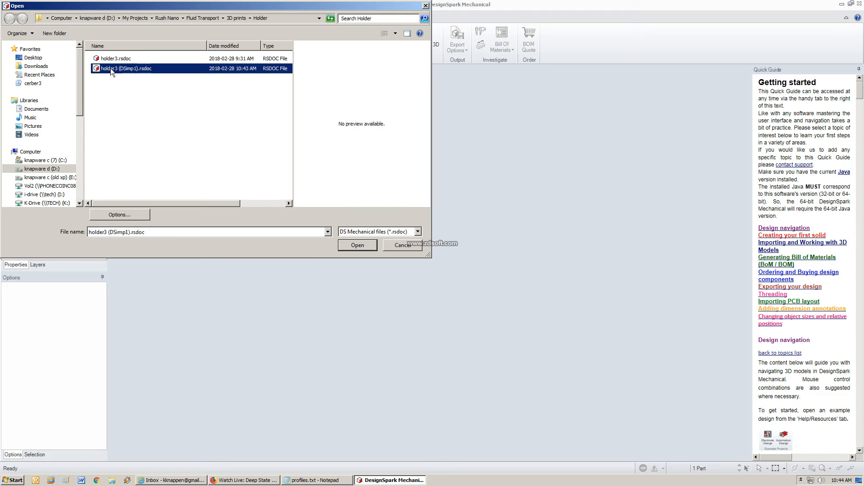
pyautogui.doubleClick(110, 69)
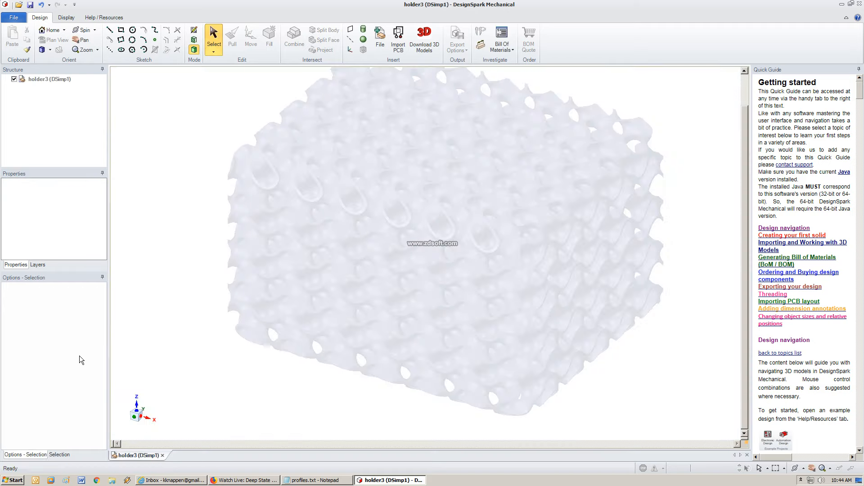
# Examine the reopened holder3 (DSimp1) lattice as a whole and close up on the surface facets around its openings.
pyautogui.click(437, 255)
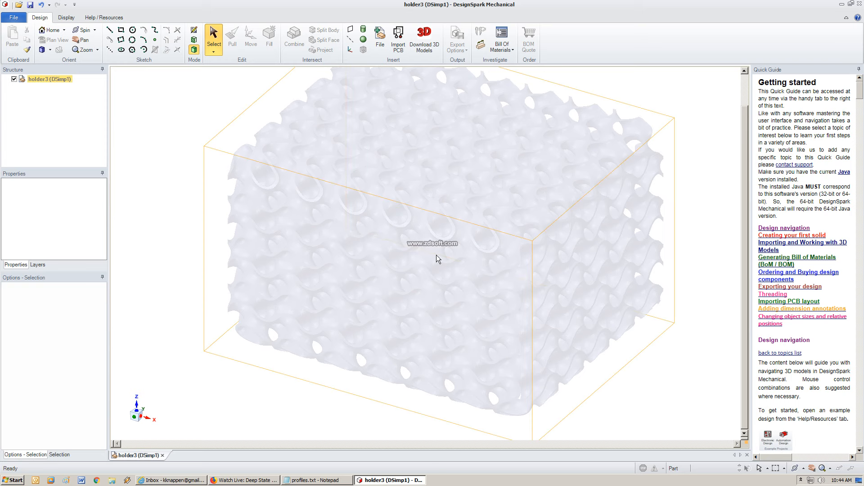
pyautogui.scroll(-5, 436, 255)
pyautogui.scroll(4, 436, 254)
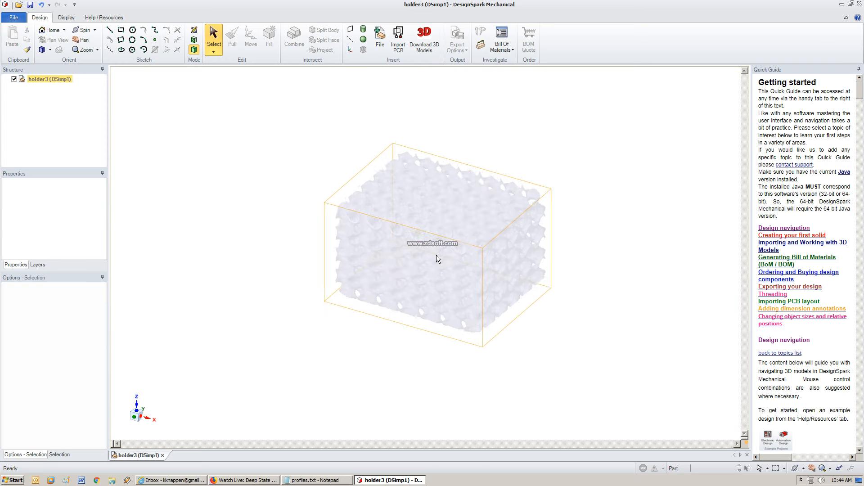
pyautogui.scroll(1, 437, 254)
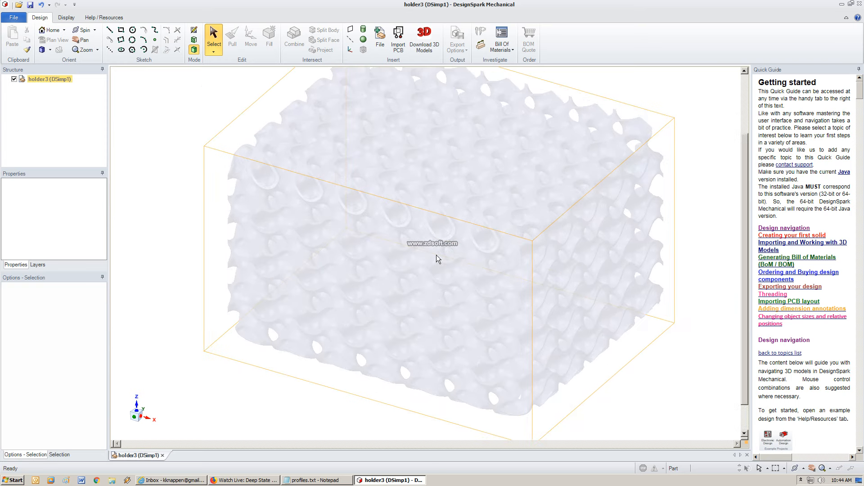
pyautogui.scroll(5, 436, 254)
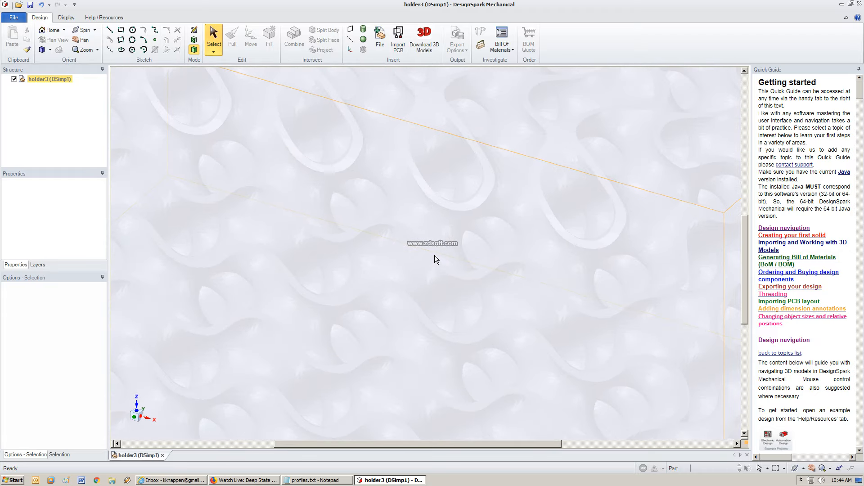
pyautogui.scroll(5, 434, 255)
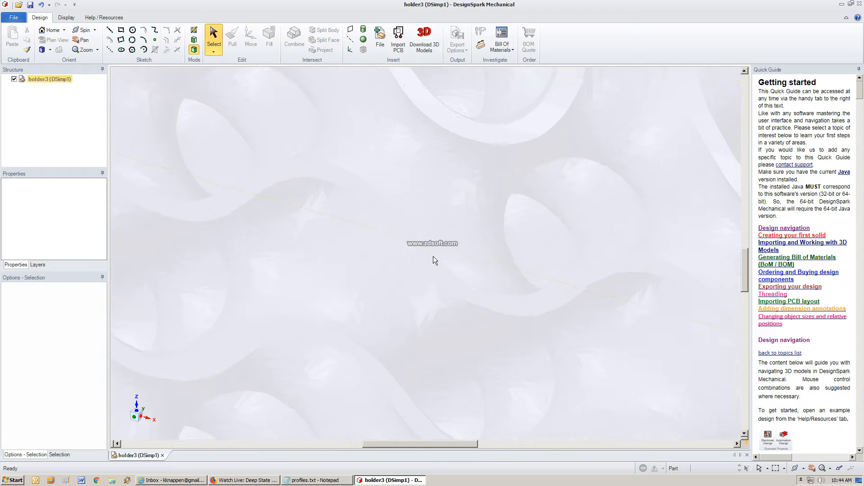
pyautogui.scroll(4, 433, 260)
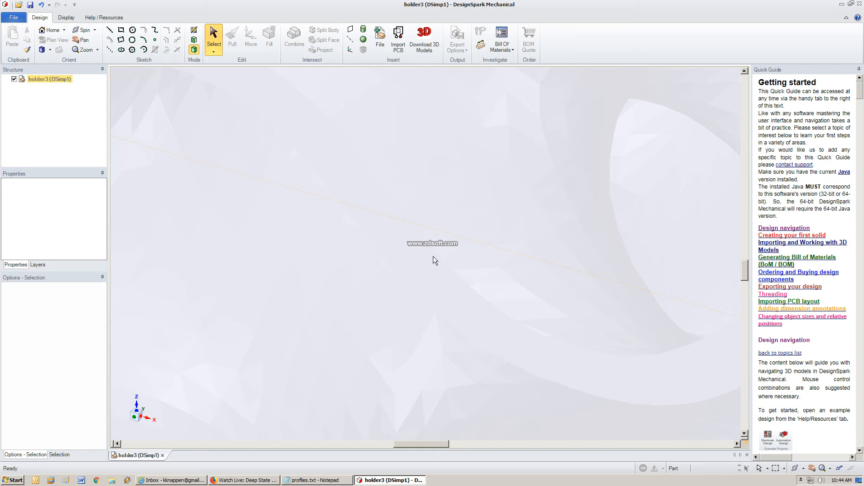
pyautogui.scroll(-5, 433, 257)
pyautogui.scroll(-5, 433, 260)
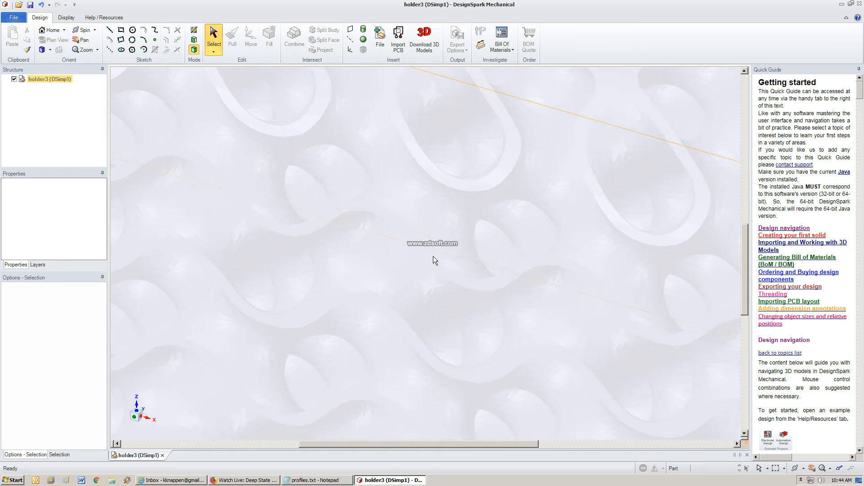
pyautogui.scroll(-3, 433, 260)
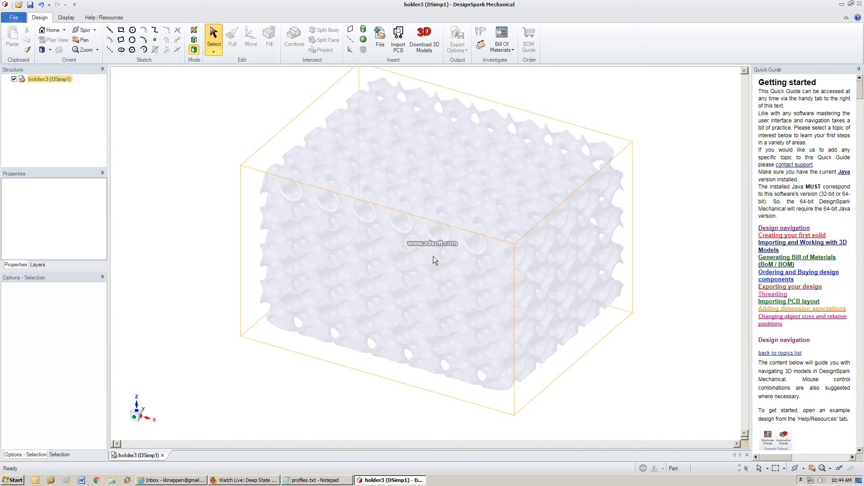
pyautogui.click(179, 148)
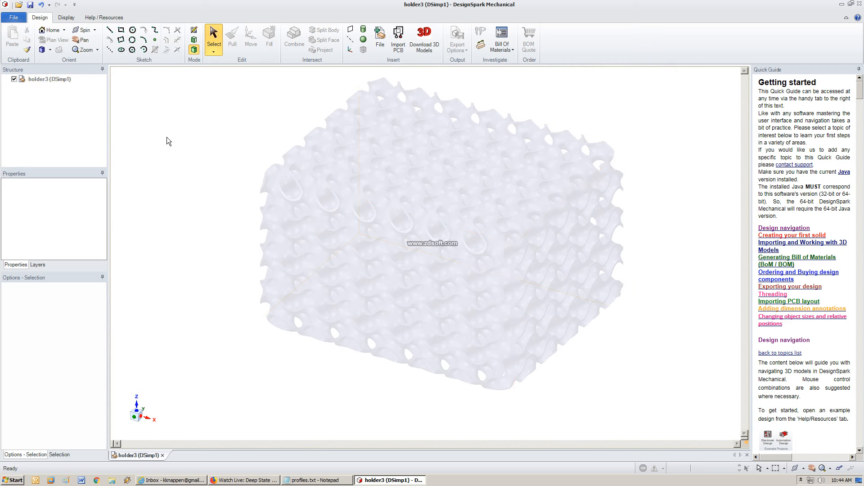
# Review the file types offered for saving holder3 (DSimp1) under a different name or format, and leave without saving.
pyautogui.click(12, 20)
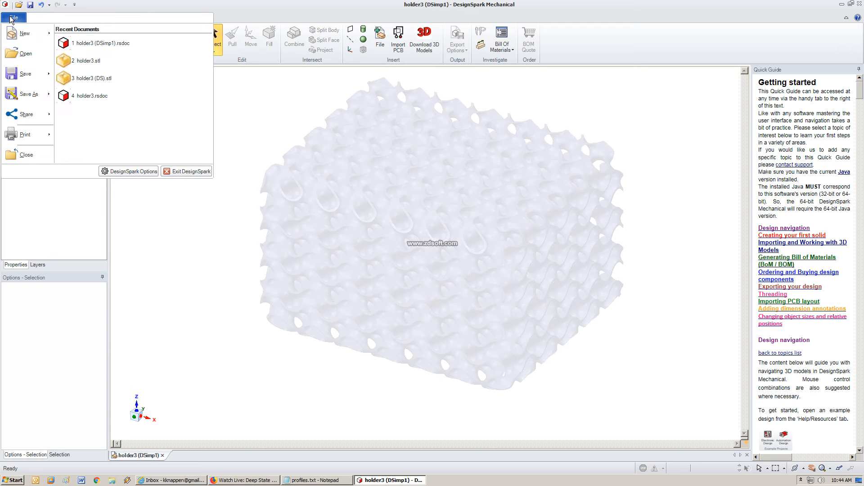
pyautogui.moveTo(17, 97)
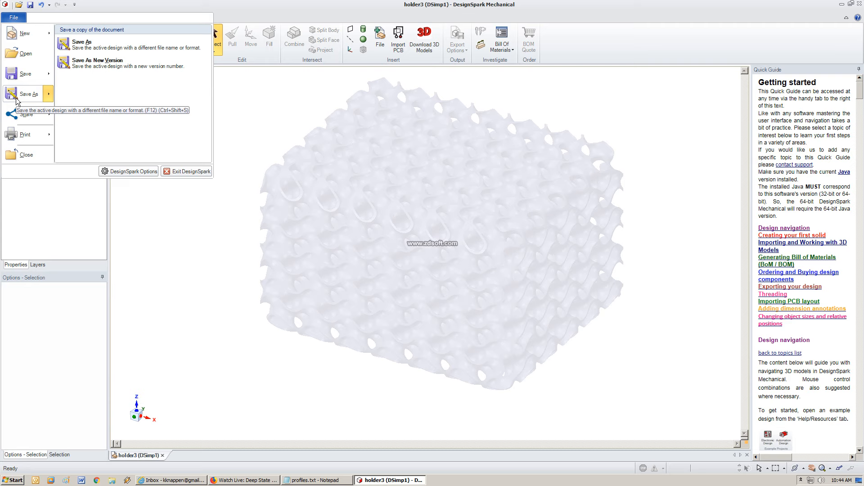
pyautogui.click(83, 45)
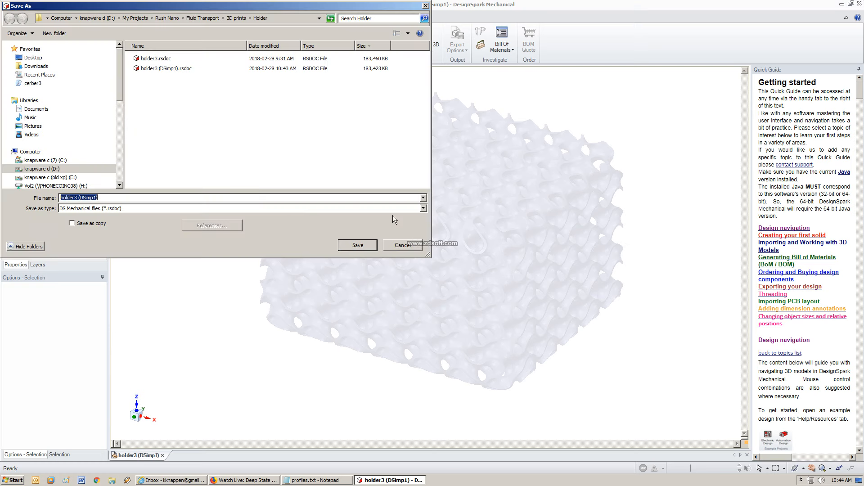
pyautogui.click(423, 207)
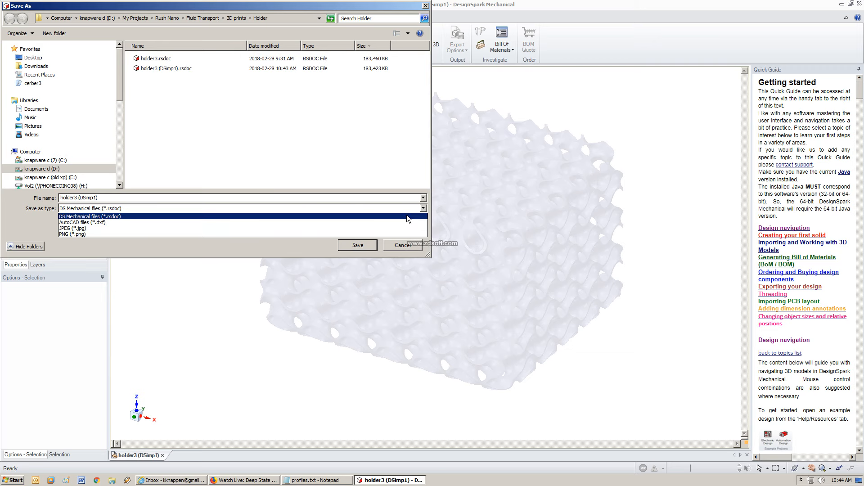
pyautogui.click(409, 248)
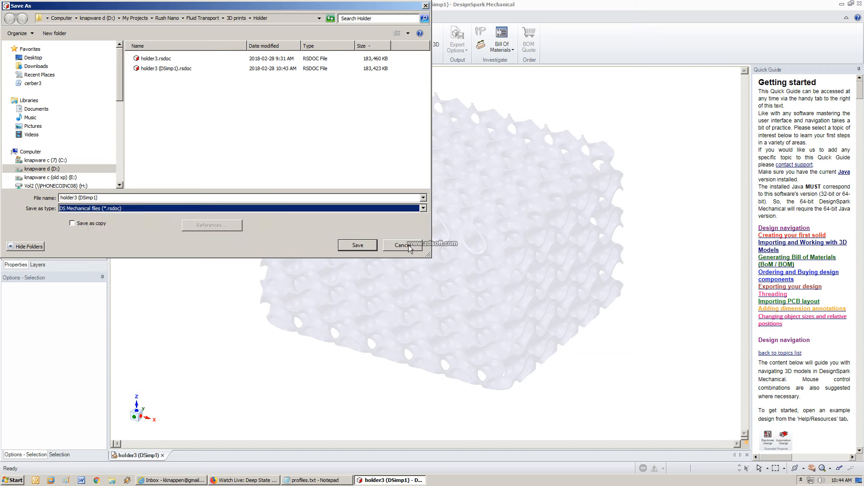
pyautogui.click(409, 248)
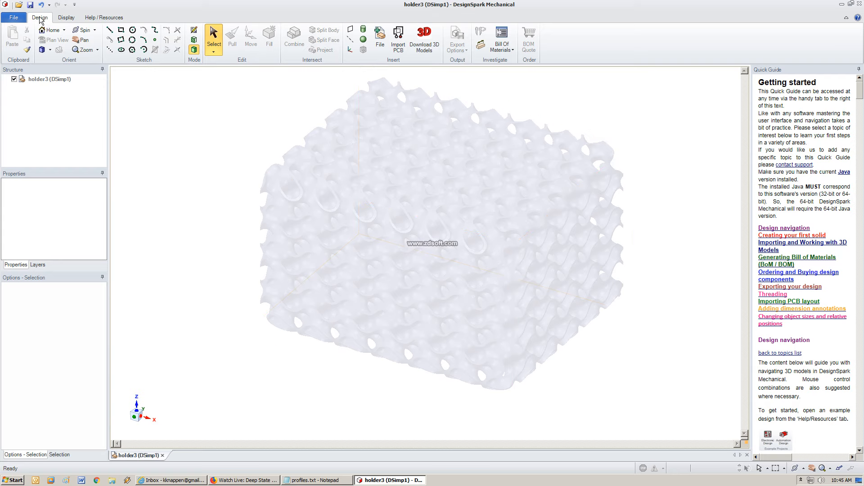
# Close the holder3 (DSimp1) document and open holder3.stl from the recent documents.
pyautogui.click(13, 20)
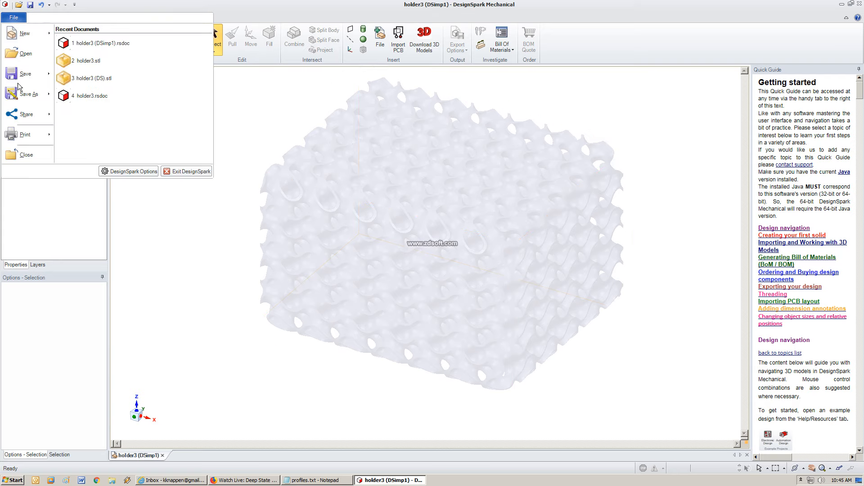
pyautogui.click(25, 155)
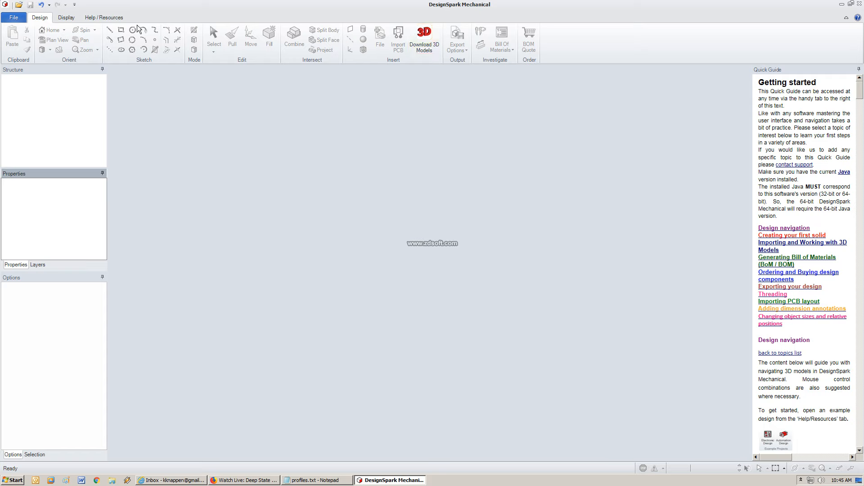
pyautogui.click(15, 19)
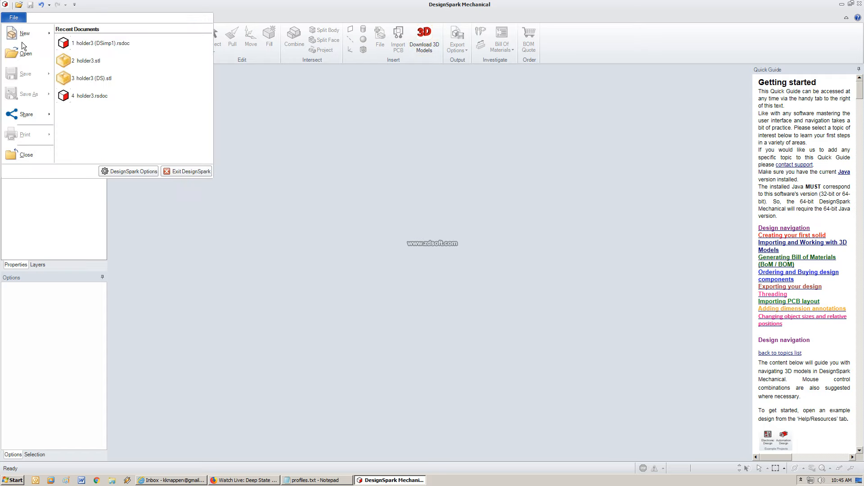
pyautogui.moveTo(45, 113)
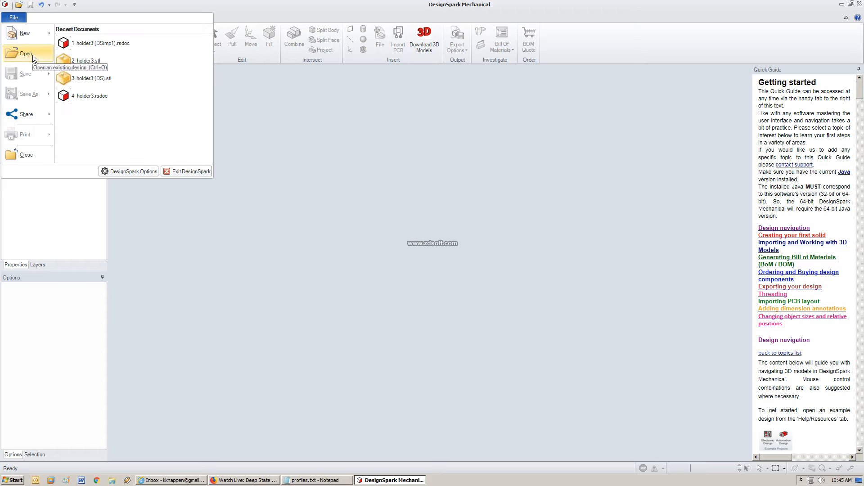
pyautogui.click(101, 62)
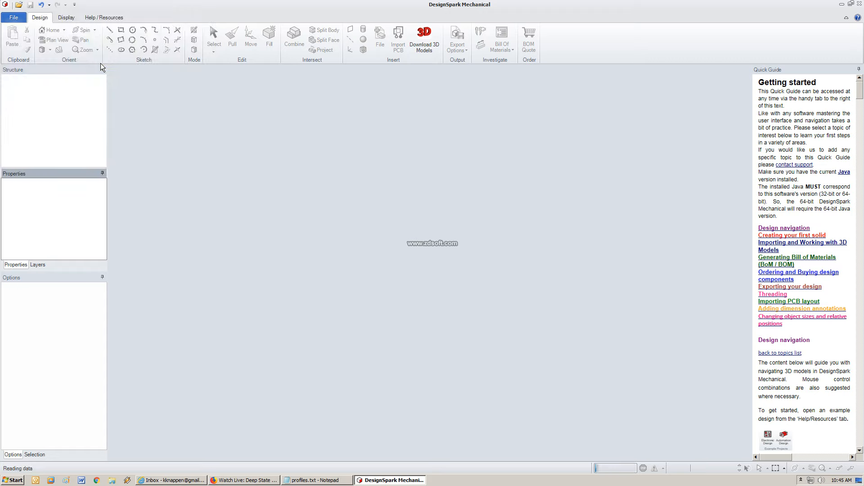